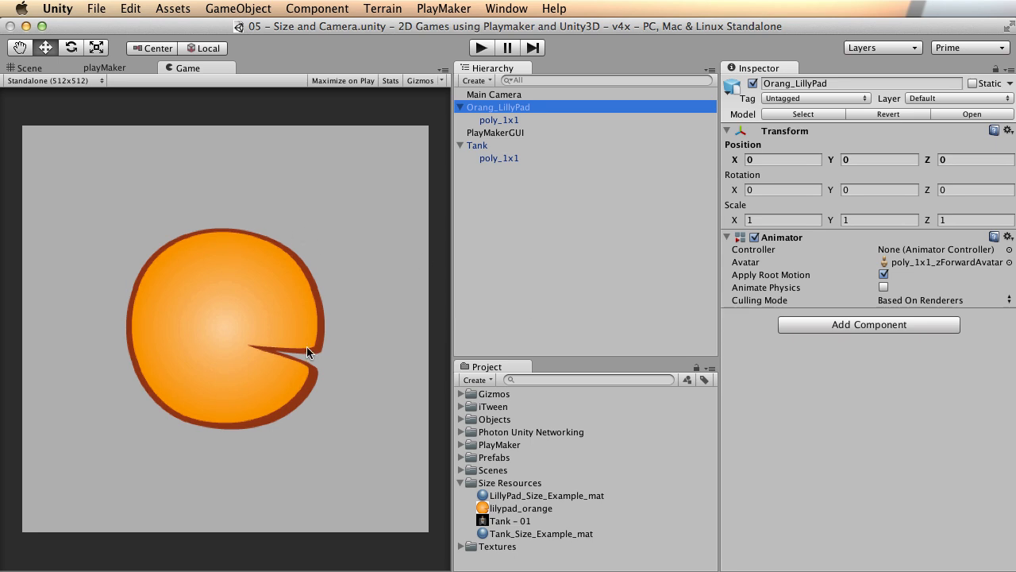
Try an orthographic size of 1.27 on the Main Camera, and set it back to 1.
{"action": "left_click", "coordinate": [516, 96]}
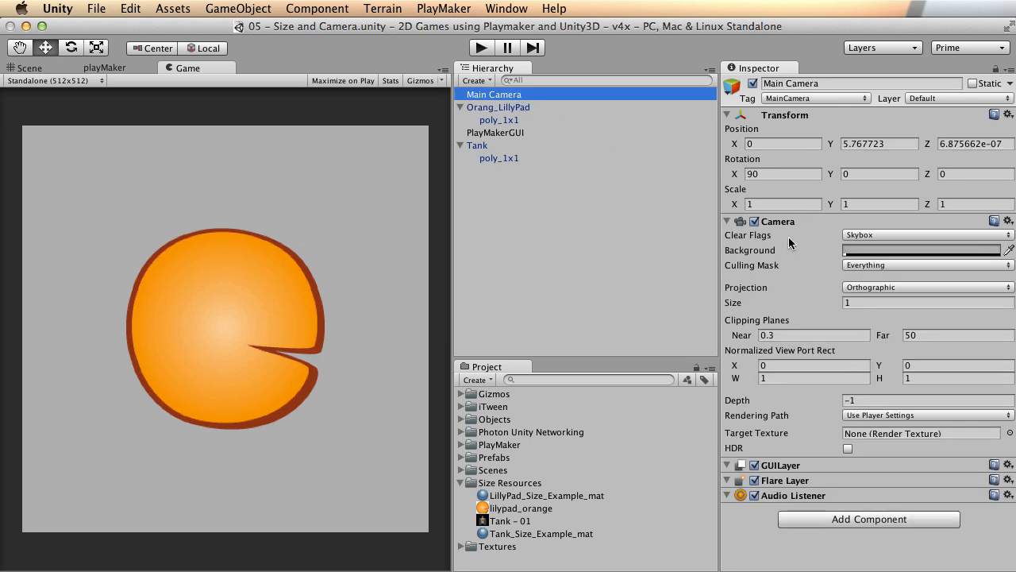
{"action": "left_click", "coordinate": [807, 297]}
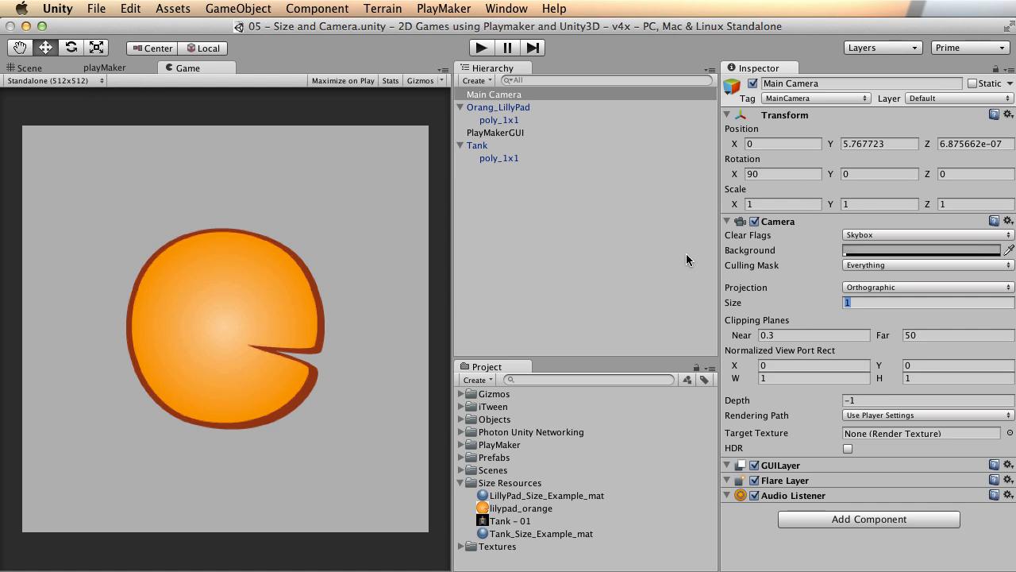
{"action": "left_click_drag", "start_coordinate": [743, 302], "coordinate": [790, 300]}
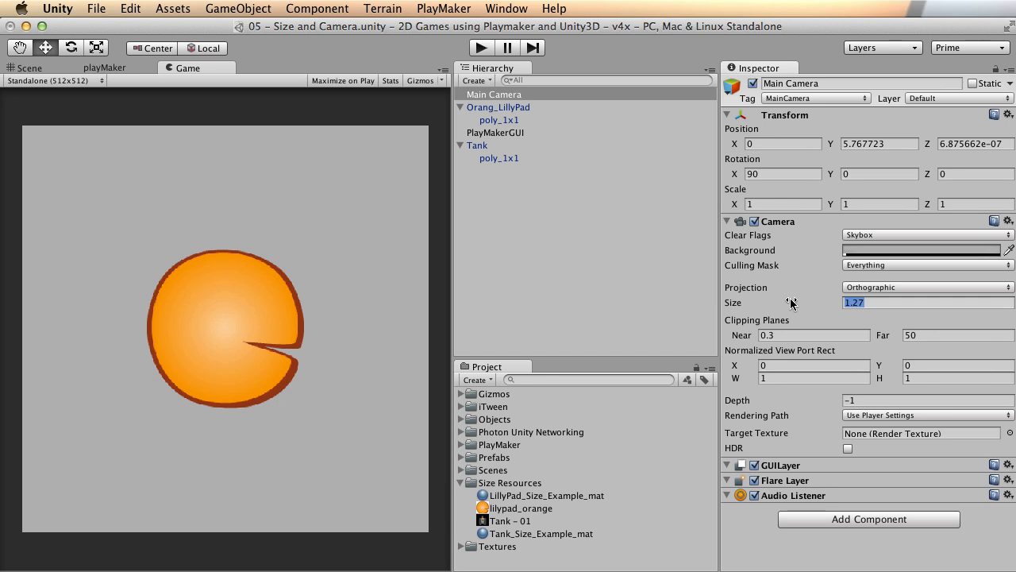
{"action": "type", "text": "1"}
{"action": "key", "text": "Return"}
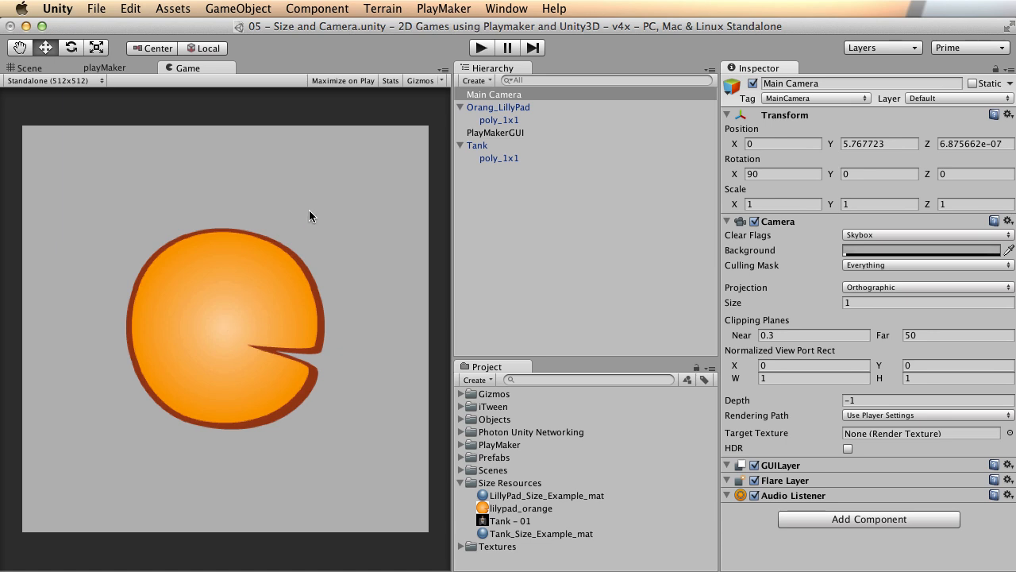
Open the Player project settings to view the standalone resolution options.
{"action": "left_click", "coordinate": [873, 302]}
{"action": "left_click", "coordinate": [217, 7]}
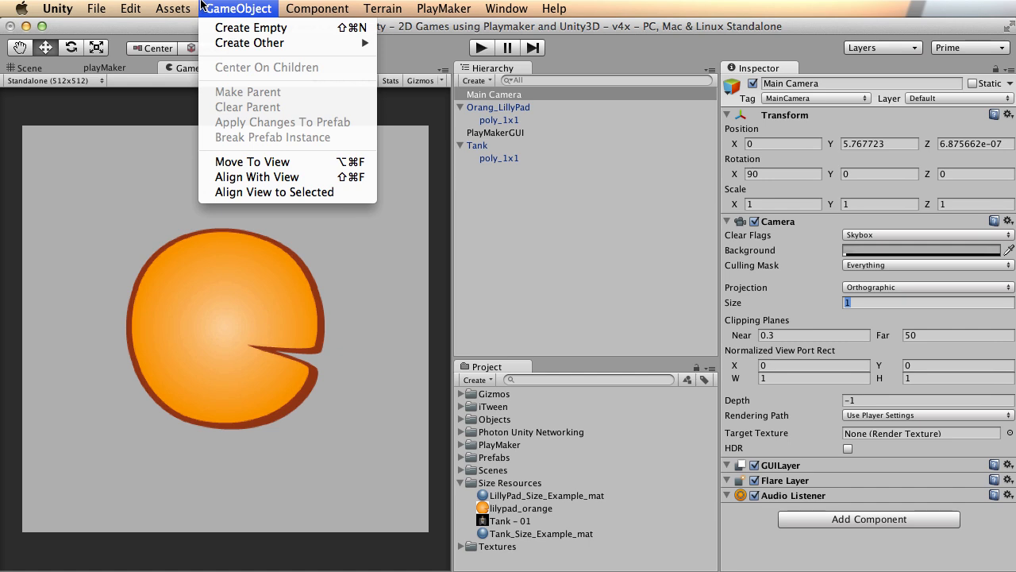
{"action": "mouse_move", "coordinate": [129, 8]}
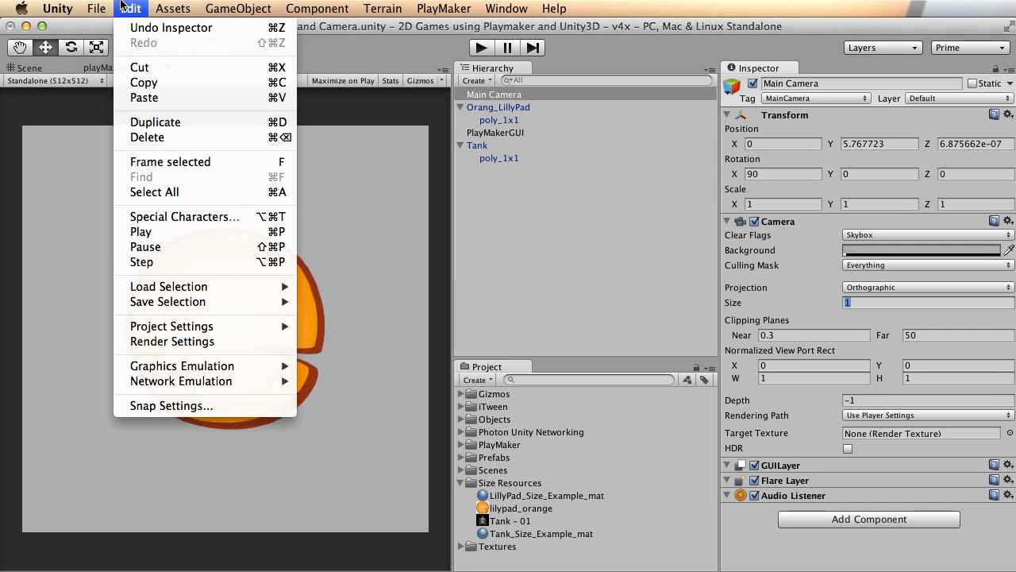
{"action": "mouse_move", "coordinate": [250, 326]}
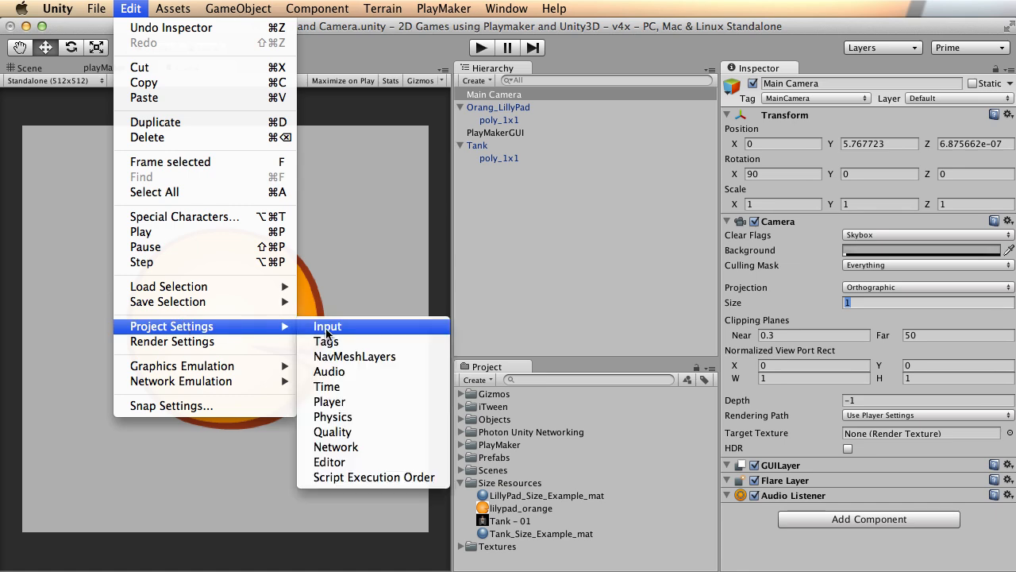
{"action": "left_click", "coordinate": [376, 401]}
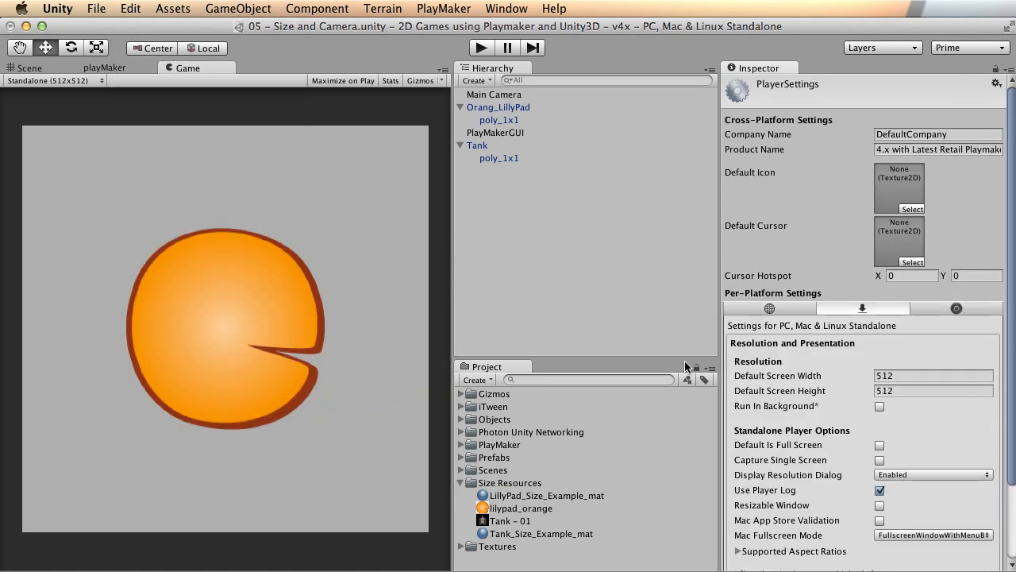
Examine the standalone default screen width and height in relation to the lily pad's size in the game preview.
{"action": "left_click", "coordinate": [812, 378]}
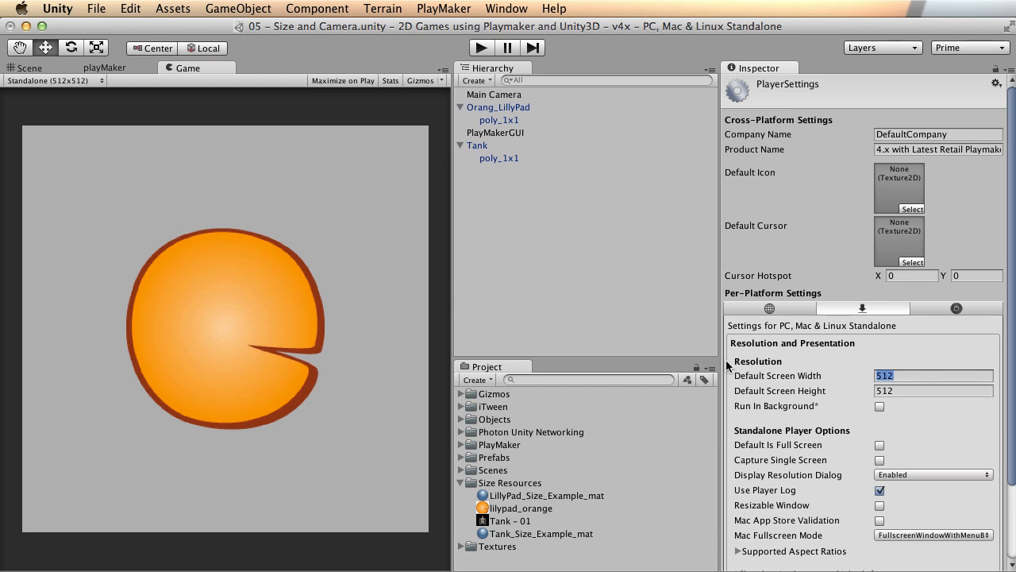
{"action": "left_click", "coordinate": [915, 390]}
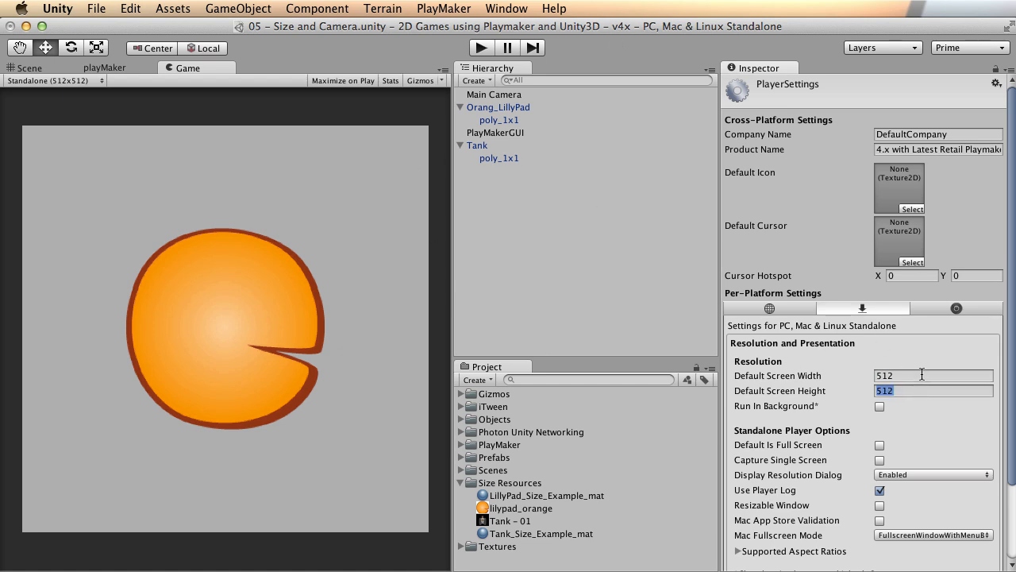
{"action": "left_click", "coordinate": [921, 374]}
{"action": "left_click", "coordinate": [918, 389]}
{"action": "left_click", "coordinate": [920, 377]}
{"action": "left_click", "coordinate": [917, 388]}
{"action": "left_click", "coordinate": [925, 376]}
{"action": "left_click", "coordinate": [920, 392]}
{"action": "left_click", "coordinate": [901, 375]}
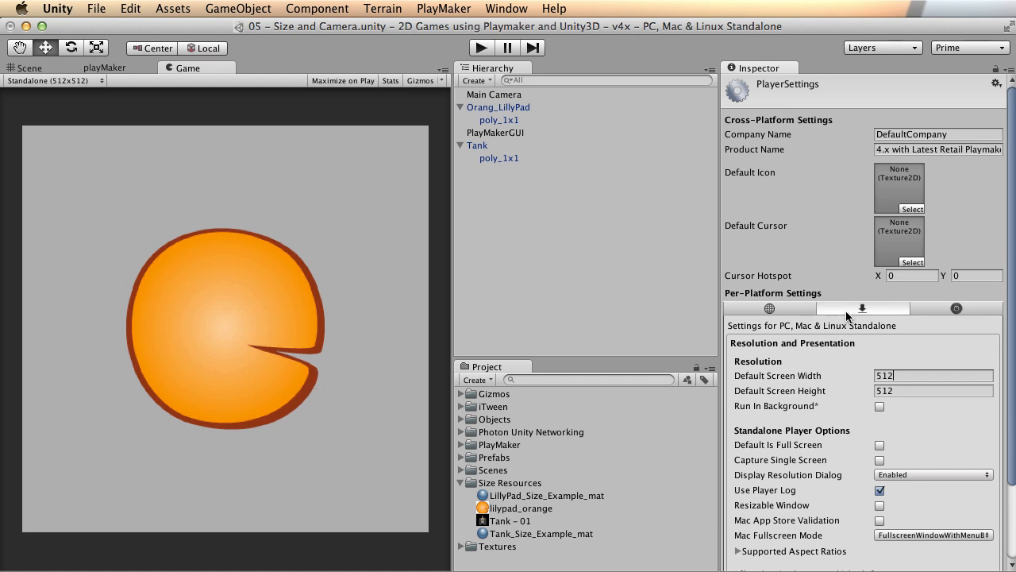
{"action": "left_click", "coordinate": [909, 389]}
{"action": "left_click", "coordinate": [916, 374]}
{"action": "left_click", "coordinate": [926, 390]}
{"action": "left_click", "coordinate": [924, 375]}
{"action": "left_click", "coordinate": [918, 391]}
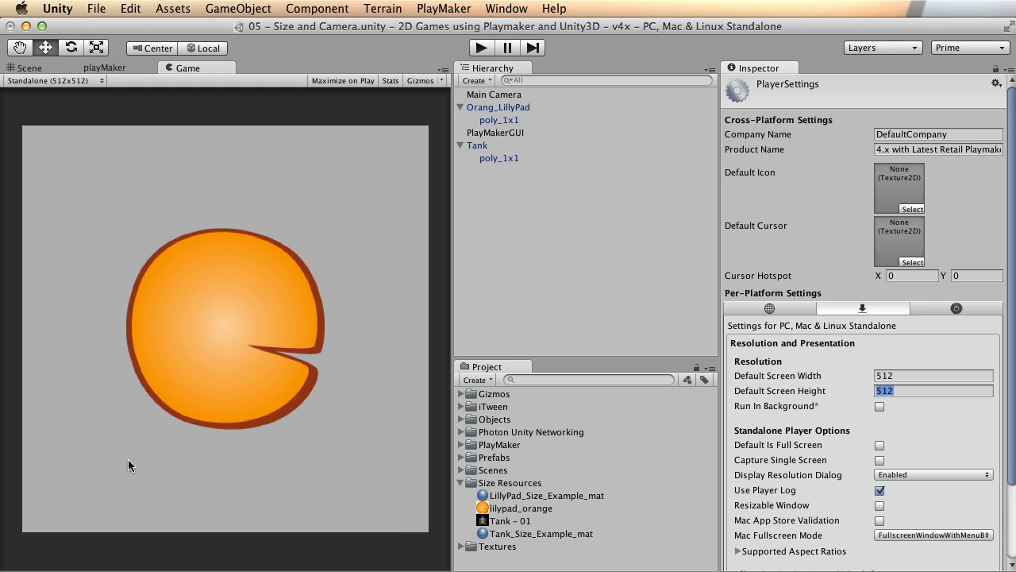
{"action": "left_click", "coordinate": [920, 374]}
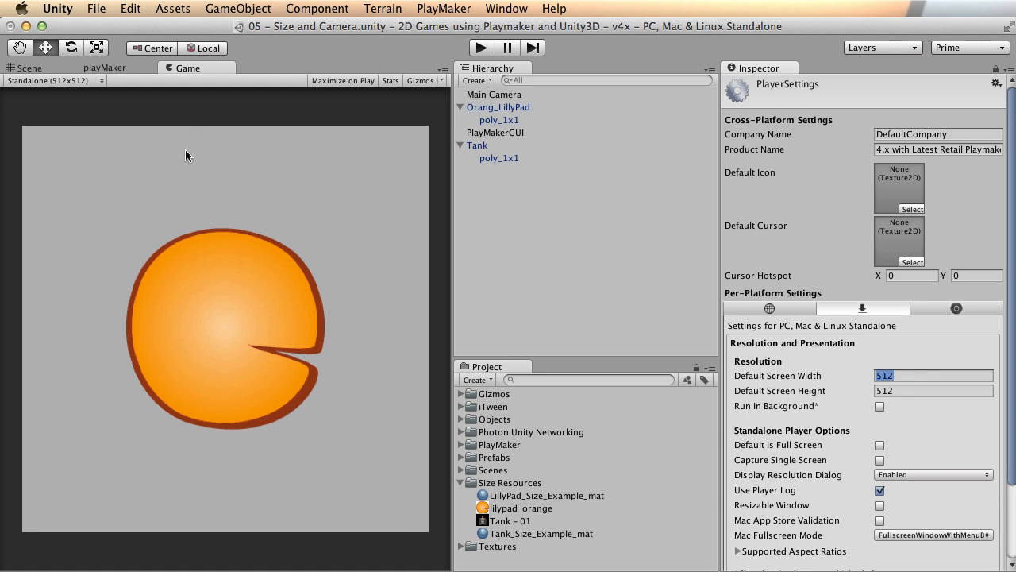
{"action": "left_click", "coordinate": [190, 69]}
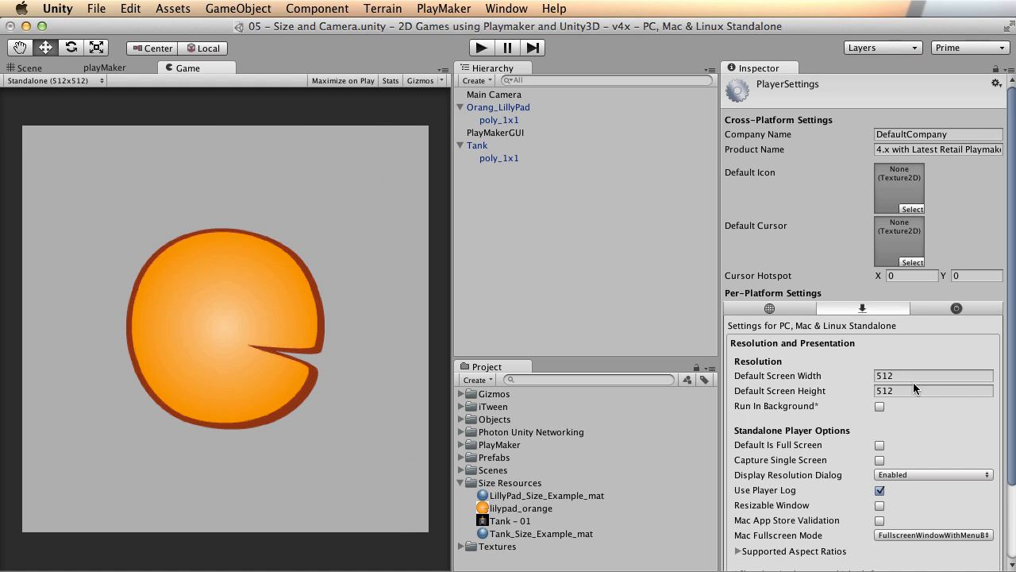
Set the standalone default screen width and height to 256 each.
{"action": "left_click", "coordinate": [863, 373]}
{"action": "type", "text": "256"}
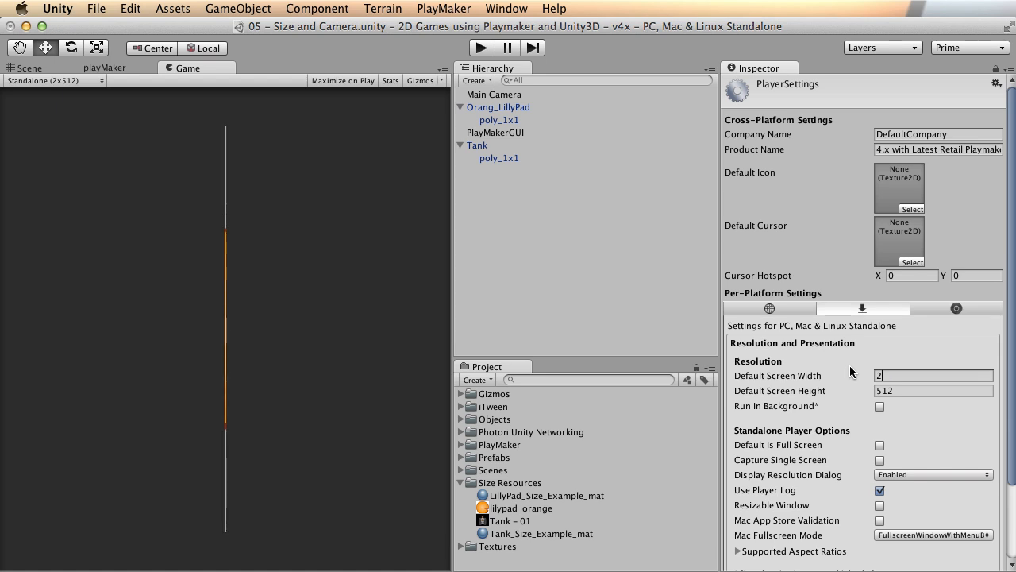
{"action": "left_click", "coordinate": [915, 390]}
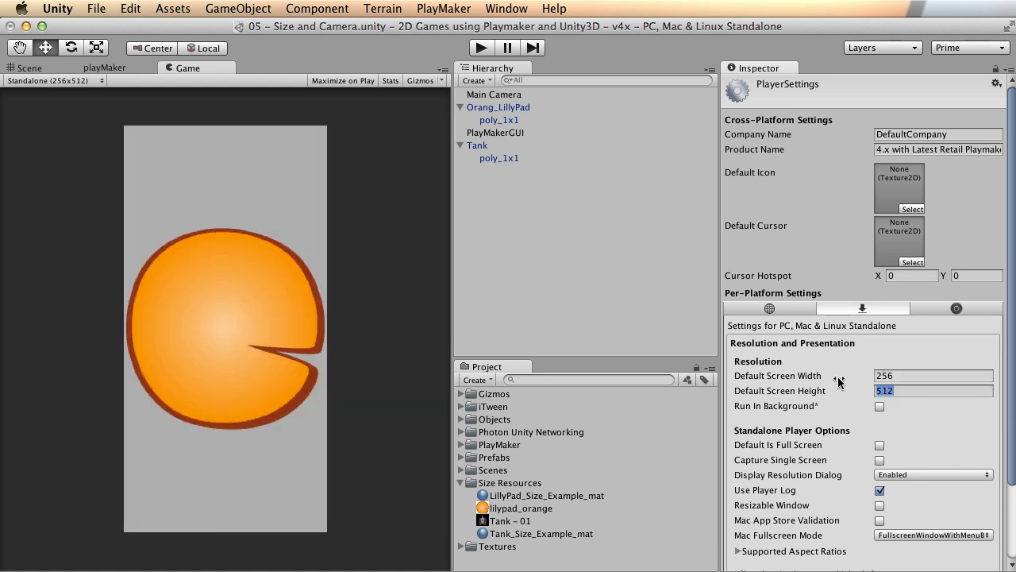
{"action": "key", "text": "BackSpace"}
{"action": "key", "text": "BackSpace"}
{"action": "key", "text": "BackSpace"}
{"action": "type", "text": "256"}
Restore the standalone default screen width and height to 512 each.
{"action": "left_click", "coordinate": [912, 376]}
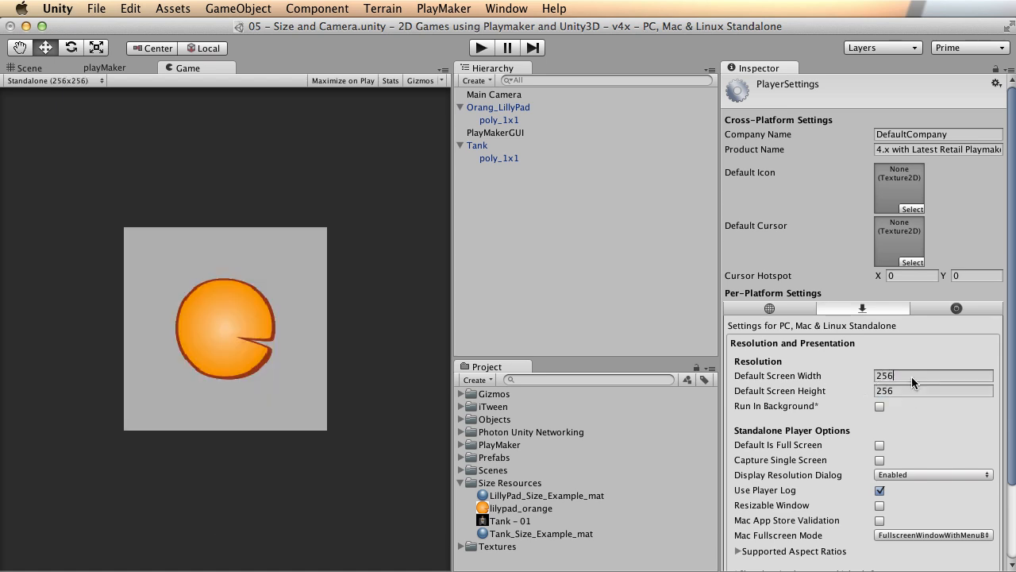
{"action": "type", "text": "512"}
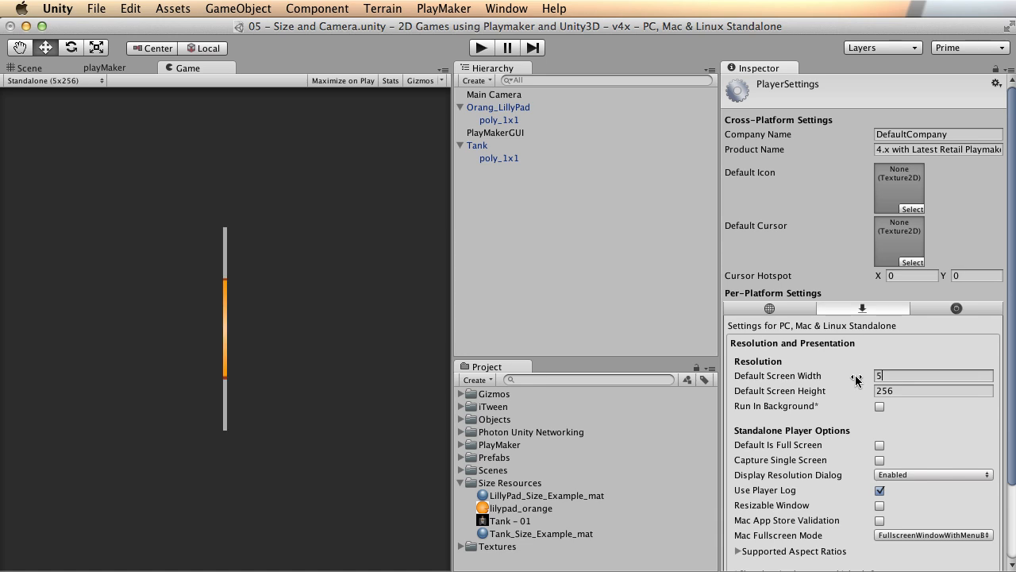
{"action": "left_click", "coordinate": [908, 390]}
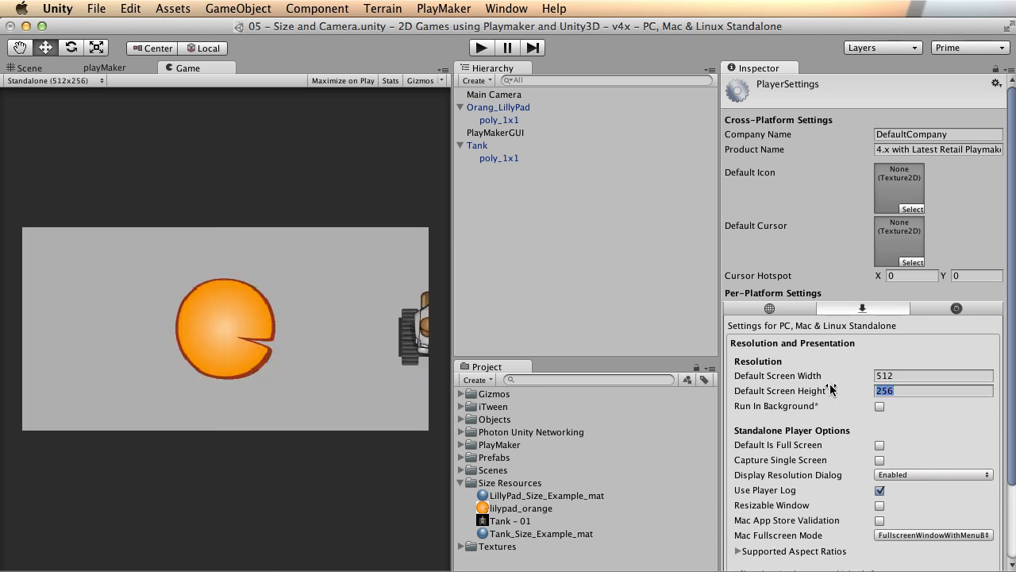
{"action": "type", "text": "512"}
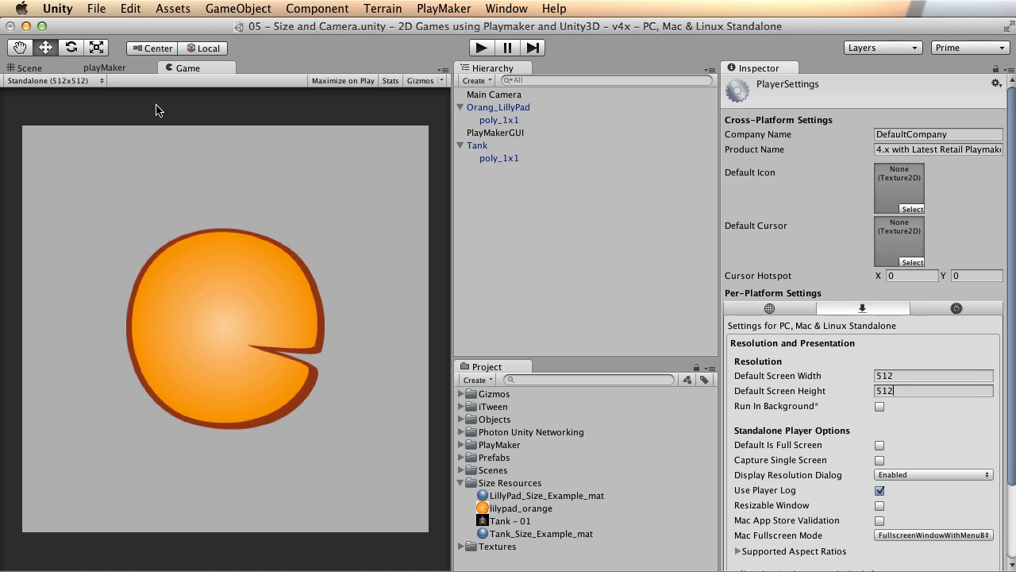
Compare the Main Camera's orthographic size with the scale values of Orang_LillyPad.
{"action": "left_click", "coordinate": [497, 95]}
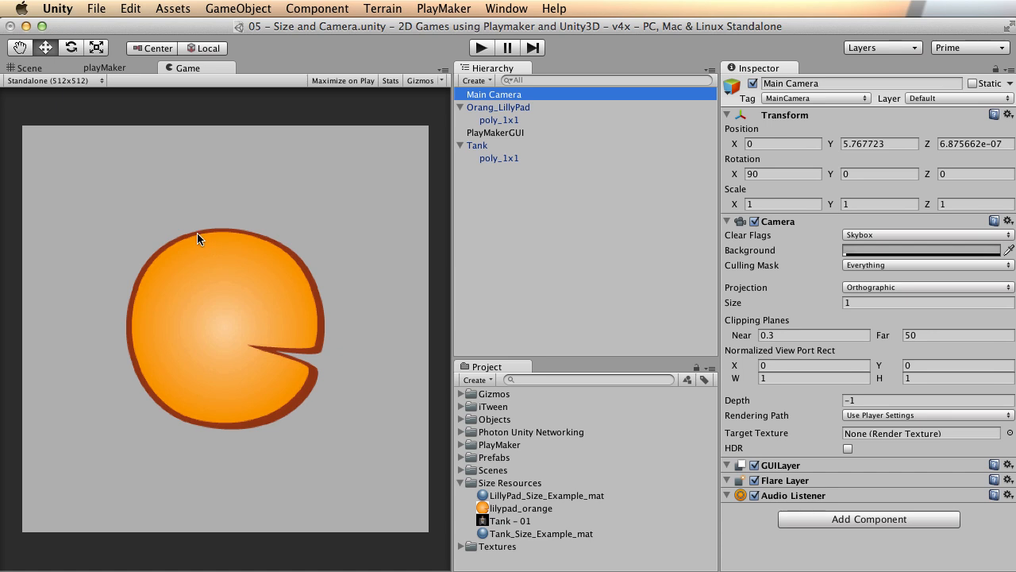
{"action": "left_click", "coordinate": [884, 303]}
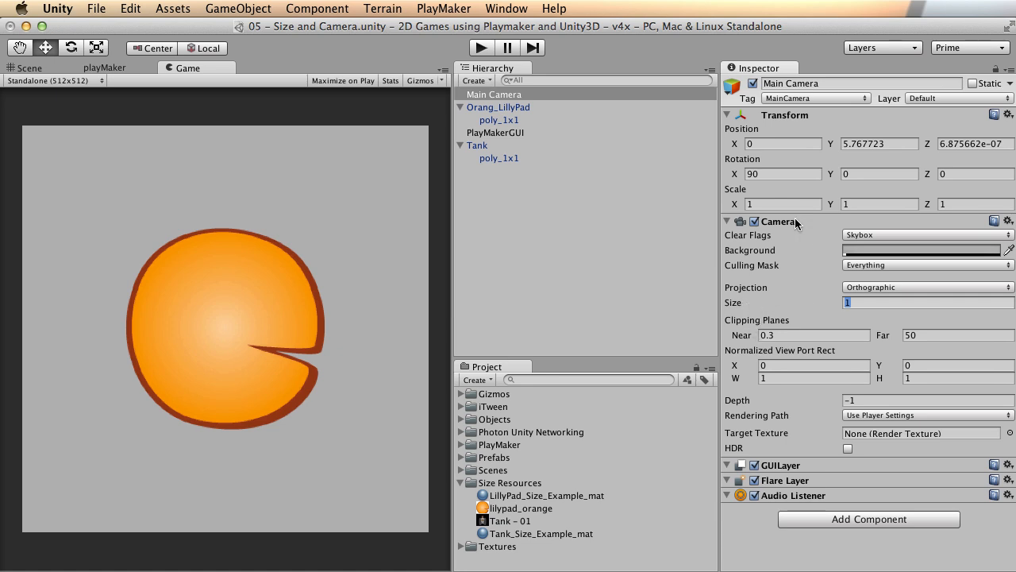
{"action": "left_click", "coordinate": [885, 303]}
{"action": "left_click", "coordinate": [804, 304]}
{"action": "left_click", "coordinate": [498, 107]}
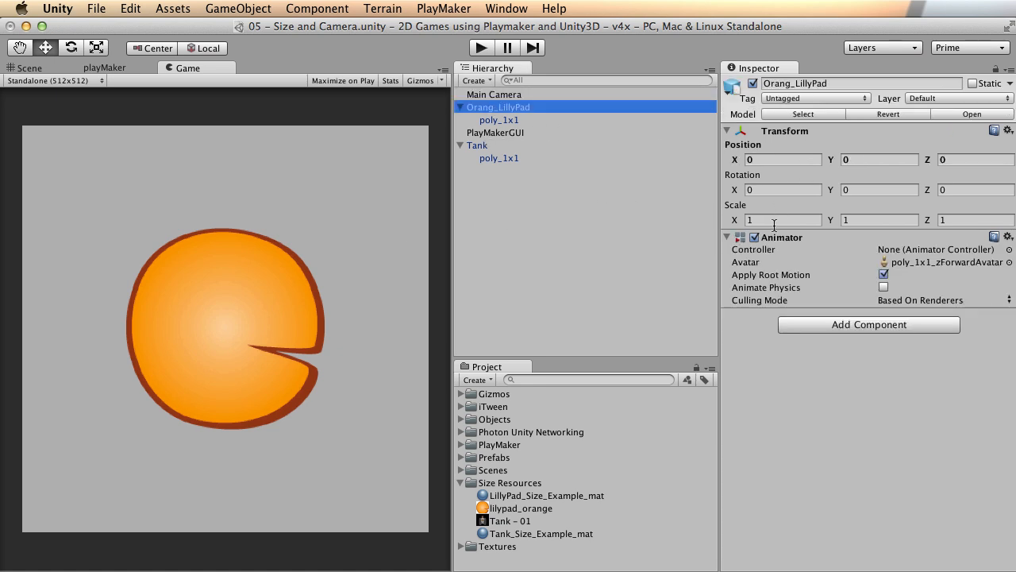
{"action": "left_click", "coordinate": [770, 220]}
{"action": "left_click", "coordinate": [876, 220]}
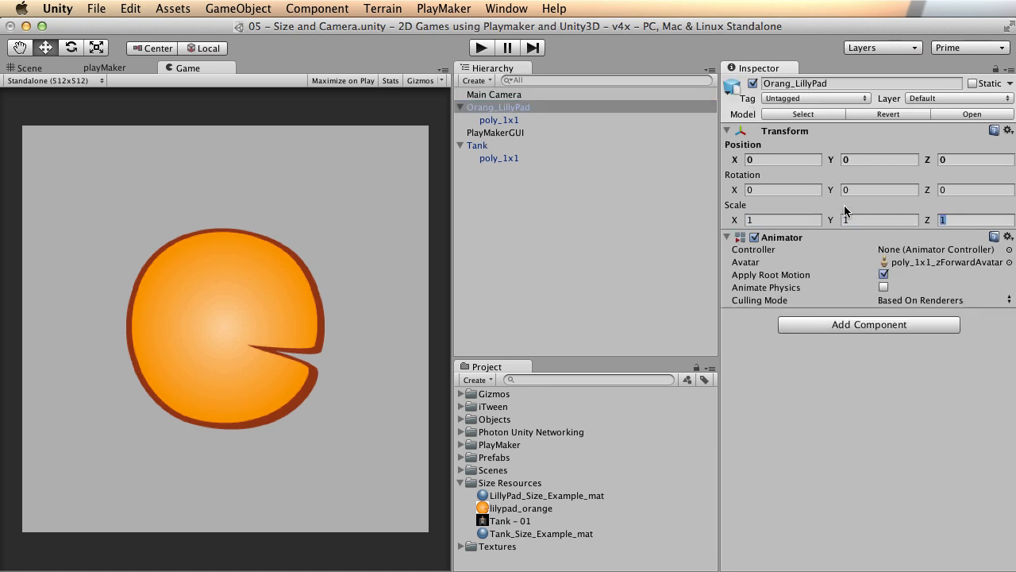
{"action": "left_click", "coordinate": [269, 270]}
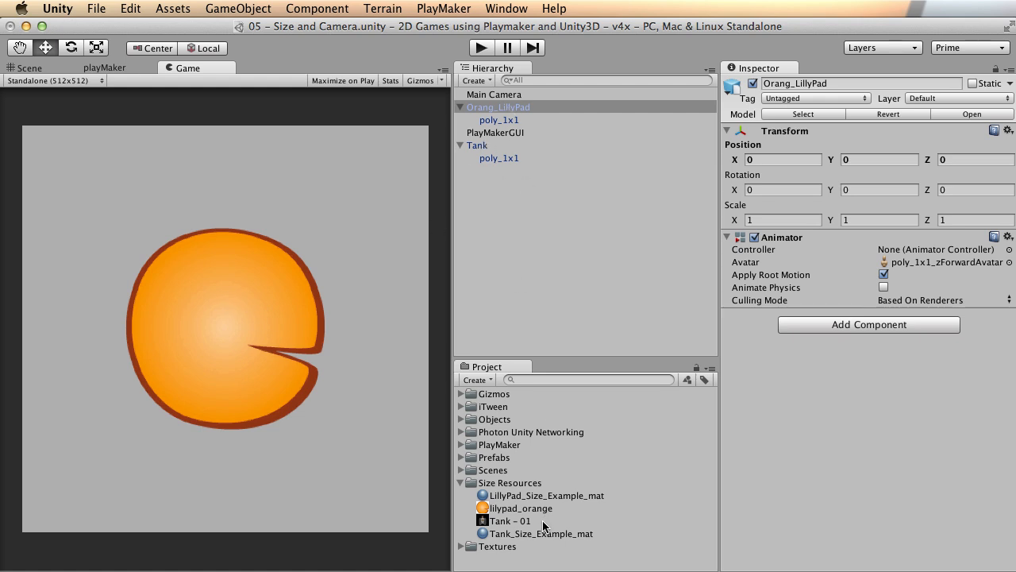
Change the shader of the LillyPad_Size_Example_mat material to Diffuse.
{"action": "left_click", "coordinate": [540, 495]}
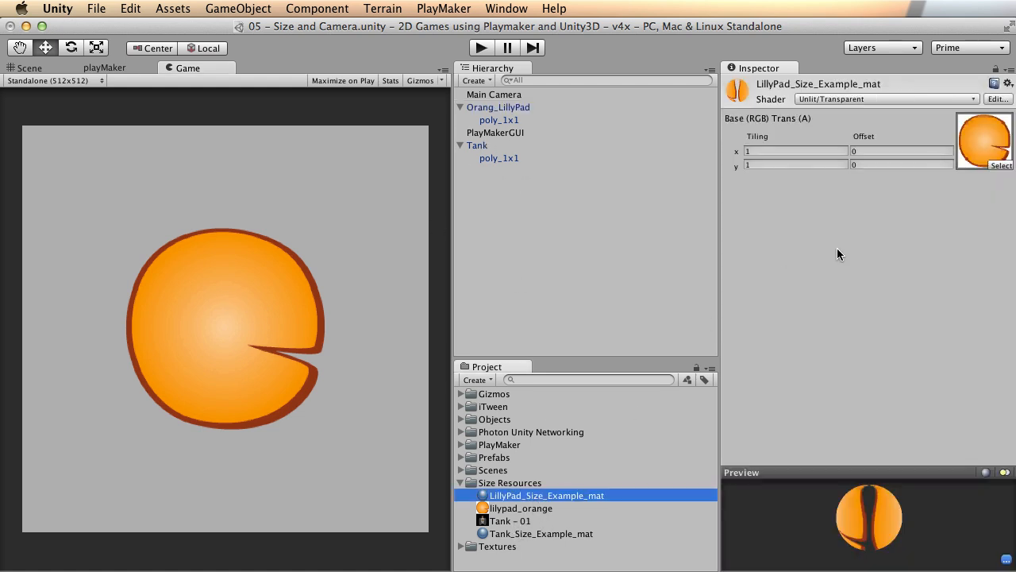
{"action": "left_click", "coordinate": [863, 98]}
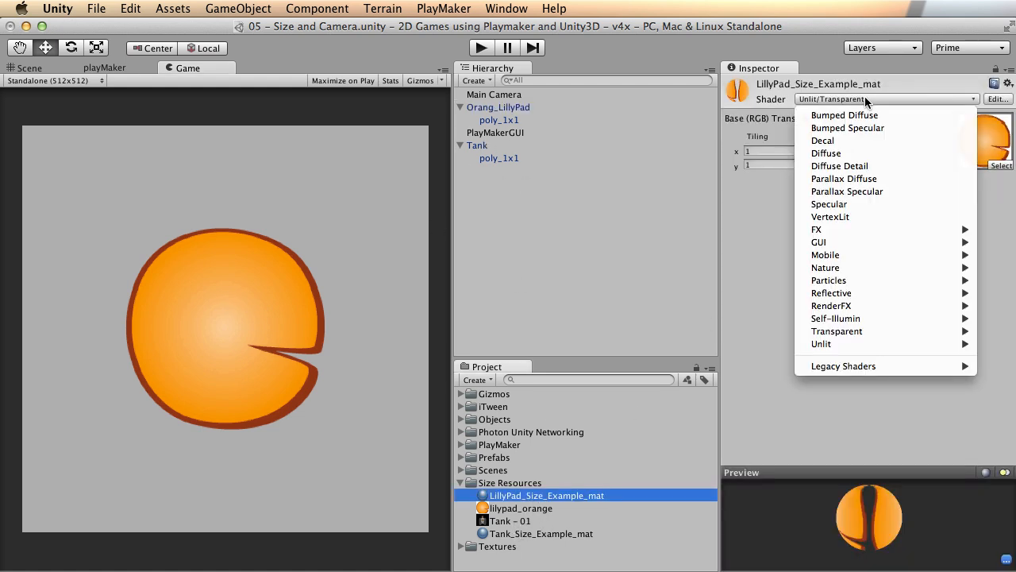
{"action": "left_click", "coordinate": [867, 153]}
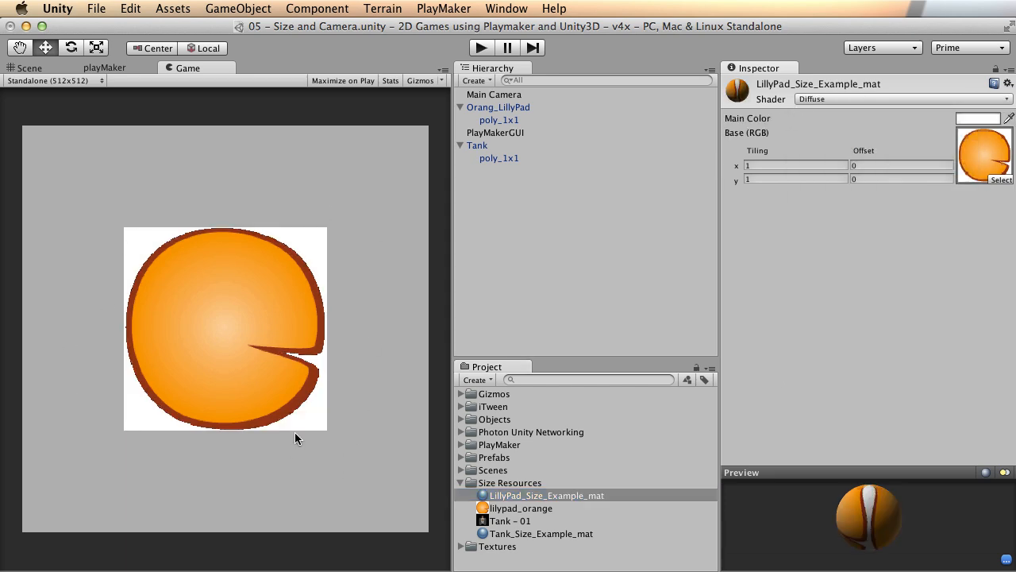
Inspect the Orang_LillyPad plane and its pivot from above in the scene view.
{"action": "left_click", "coordinate": [498, 107]}
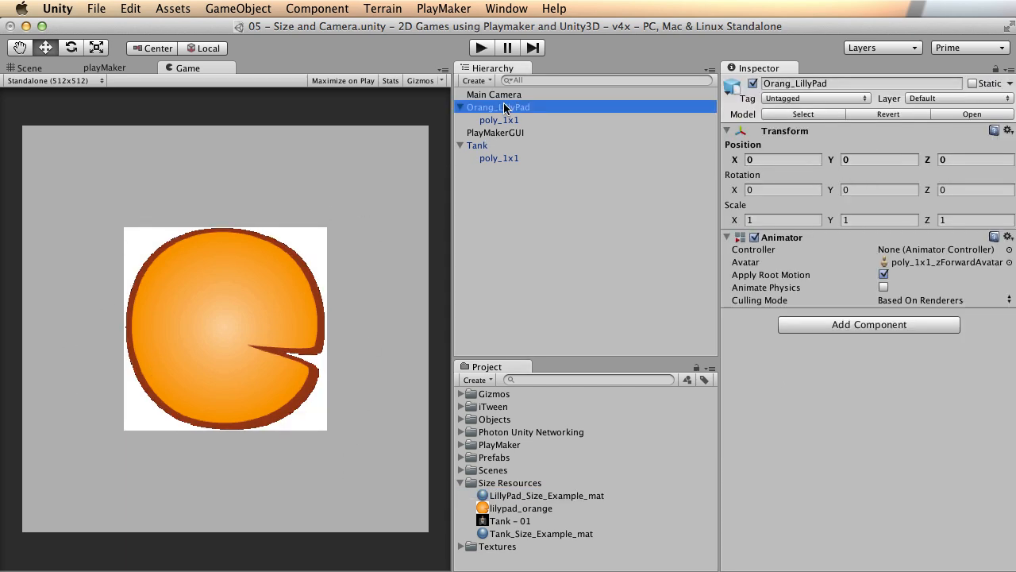
{"action": "left_click", "coordinate": [28, 68]}
{"action": "left_click_drag", "start_coordinate": [283, 283], "coordinate": [224, 231], "text": "alt"}
{"action": "right_click_drag", "start_coordinate": [161, 301], "coordinate": [254, 307], "text": "alt"}
{"action": "left_click_drag", "start_coordinate": [268, 304], "coordinate": [294, 295], "text": "alt"}
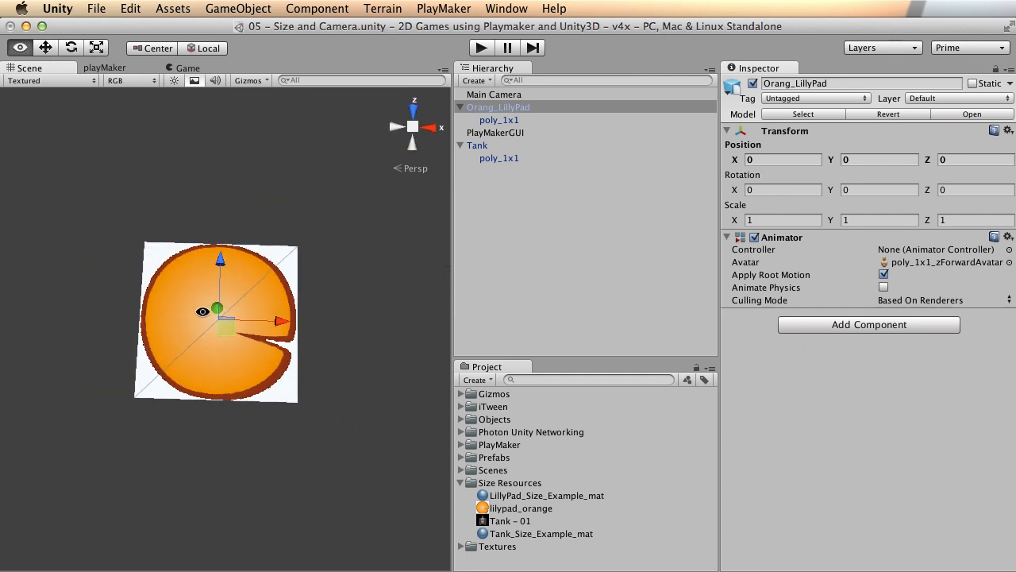
{"action": "left_click_drag", "start_coordinate": [201, 310], "coordinate": [208, 302], "text": "alt"}
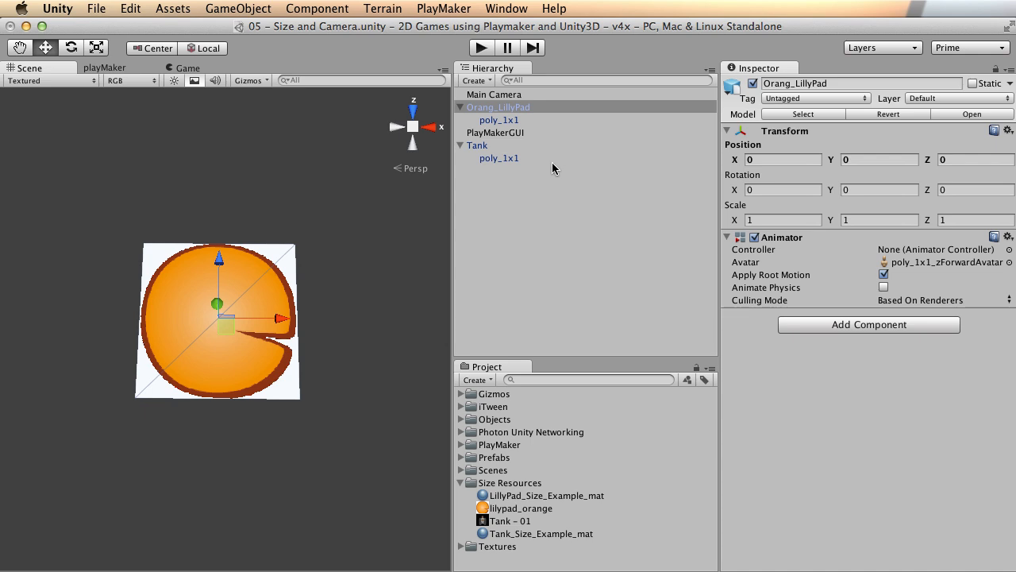
Return to the game view and set Orang_LillyPad's Z position to .5.
{"action": "left_click", "coordinate": [183, 68]}
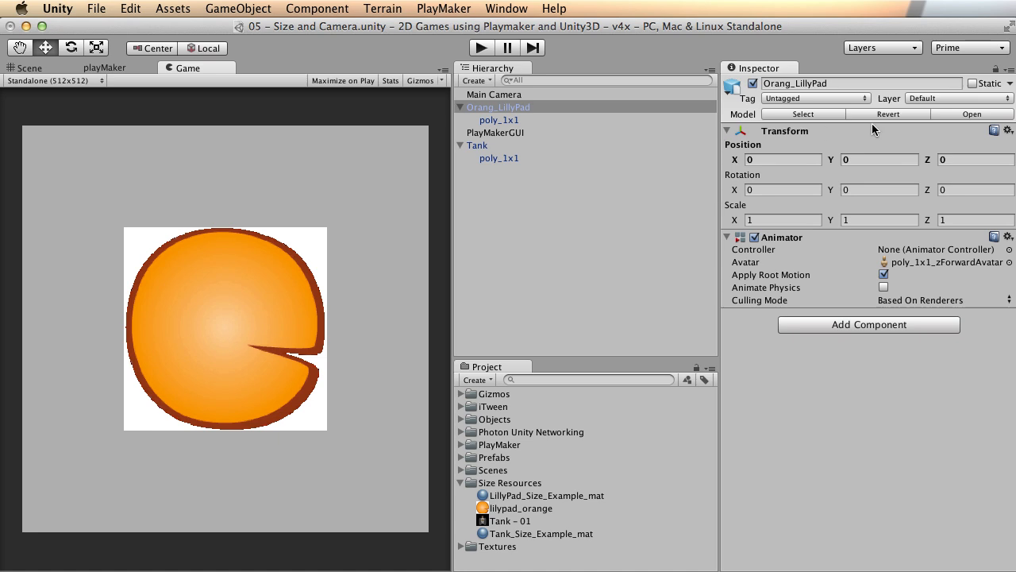
{"action": "left_click", "coordinate": [964, 159]}
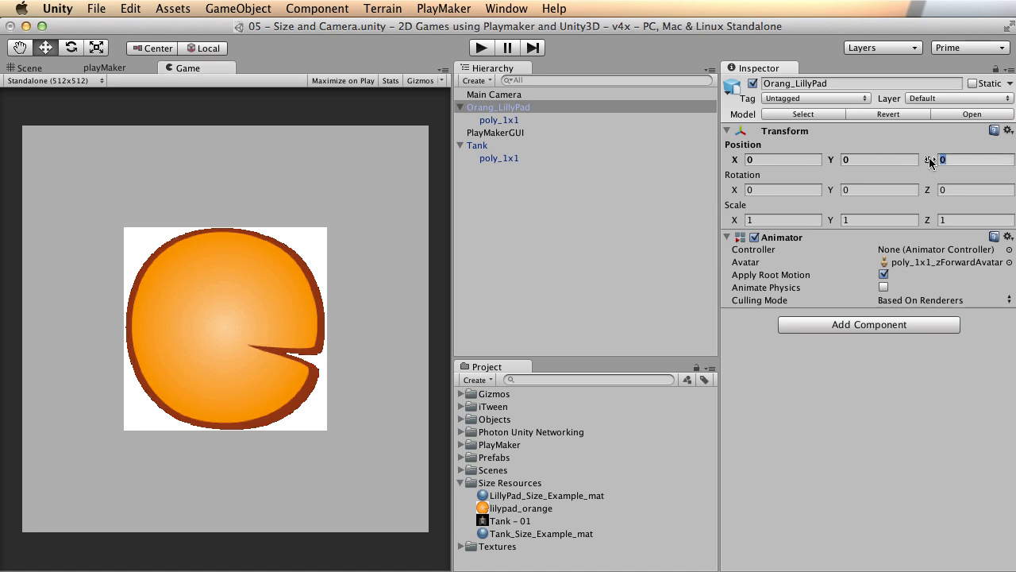
{"action": "type", "text": ".5"}
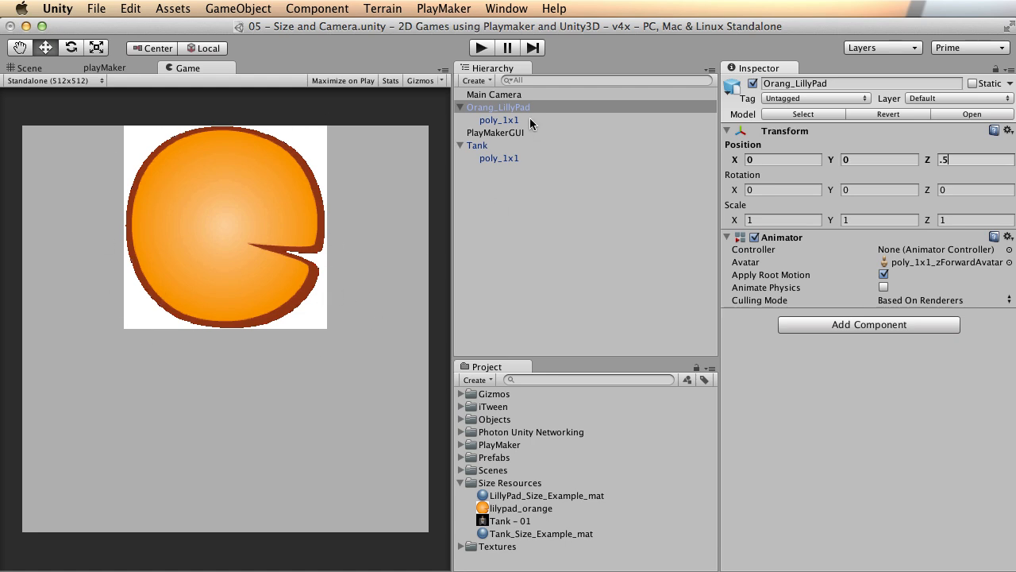
Check the Main Camera's orthographic size against the moved lily pad.
{"action": "left_click", "coordinate": [494, 94]}
{"action": "left_click", "coordinate": [872, 302]}
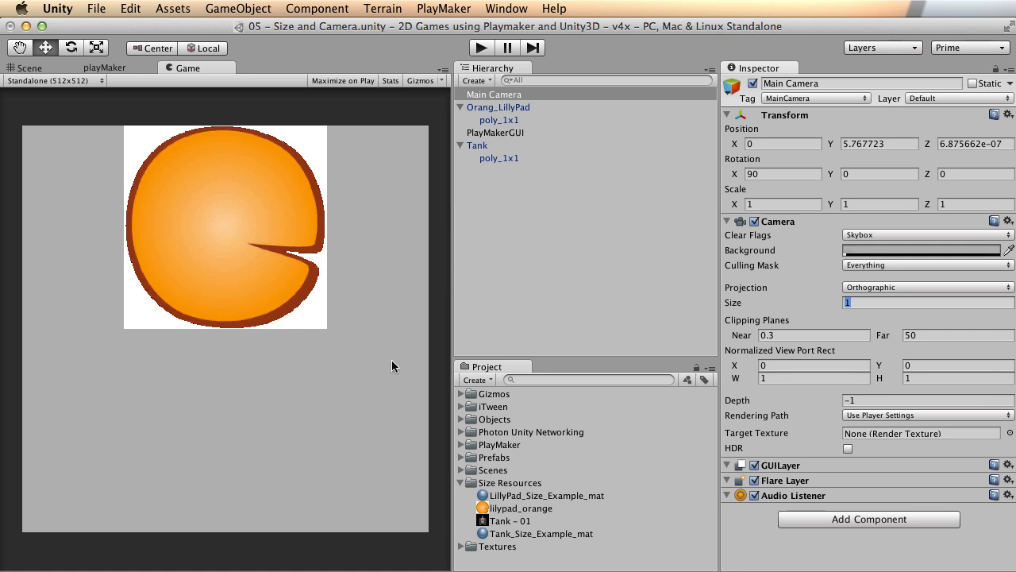
Set the Main Camera's orthographic size to 2 and Orang_LillyPad's Z position to 0.
{"action": "left_click_drag", "start_coordinate": [866, 303], "coordinate": [824, 304]}
{"action": "type", "text": "2"}
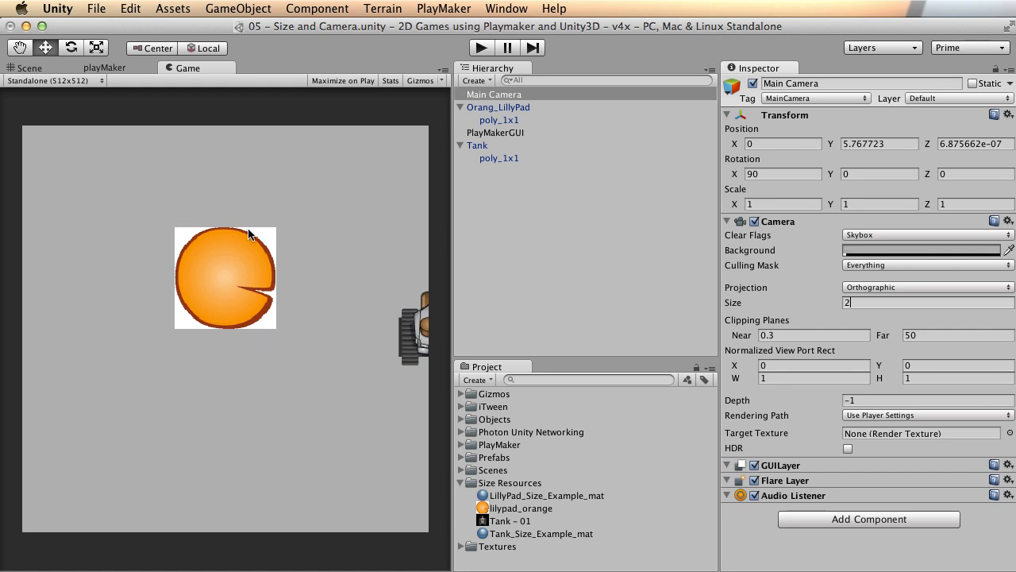
{"action": "left_click", "coordinate": [484, 108]}
{"action": "left_click", "coordinate": [977, 163]}
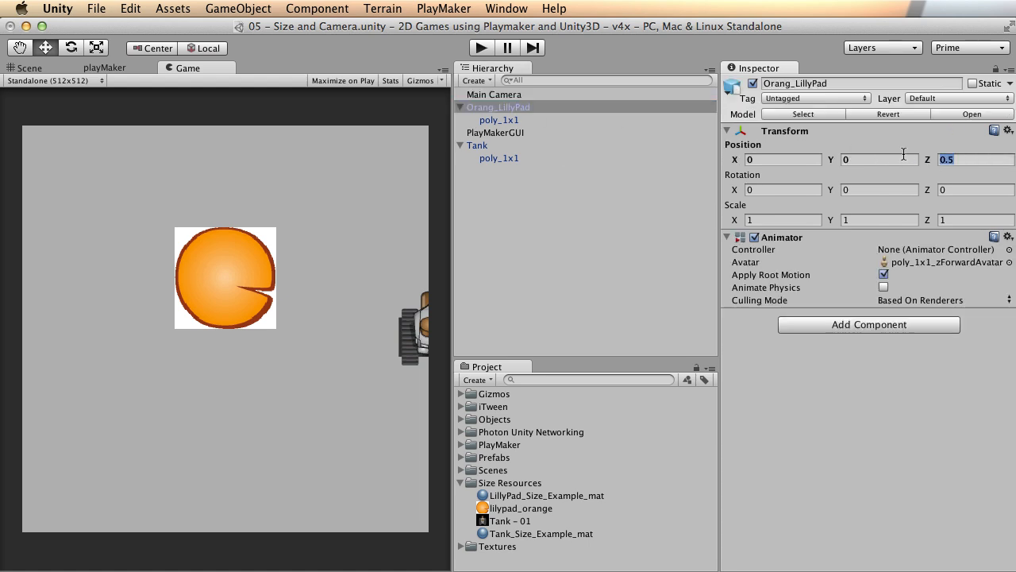
{"action": "type", "text": "0"}
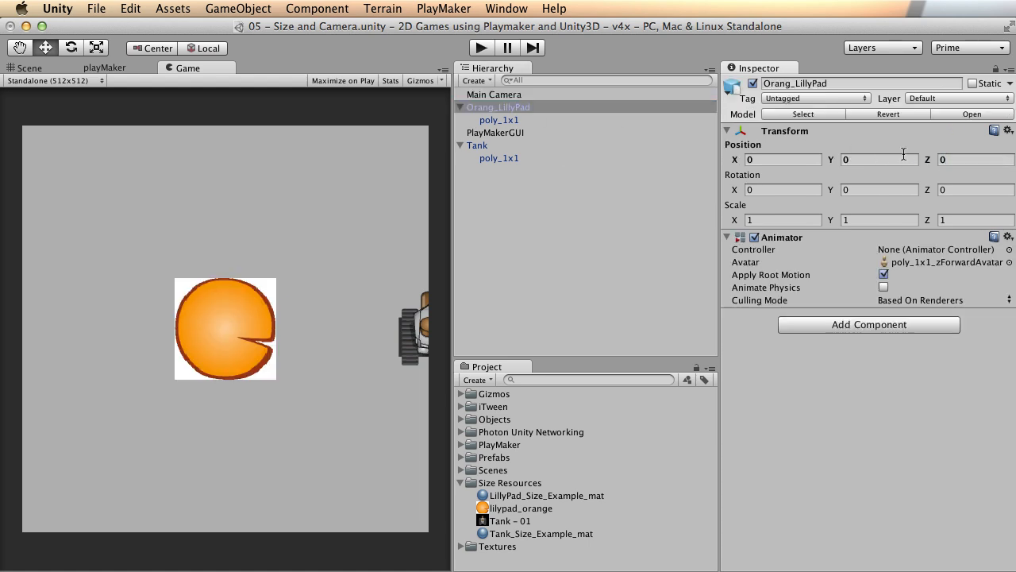
Set the Main Camera's orthographic size to 1.
{"action": "left_click", "coordinate": [495, 95]}
{"action": "left_click", "coordinate": [821, 303]}
{"action": "type", "text": "1"}
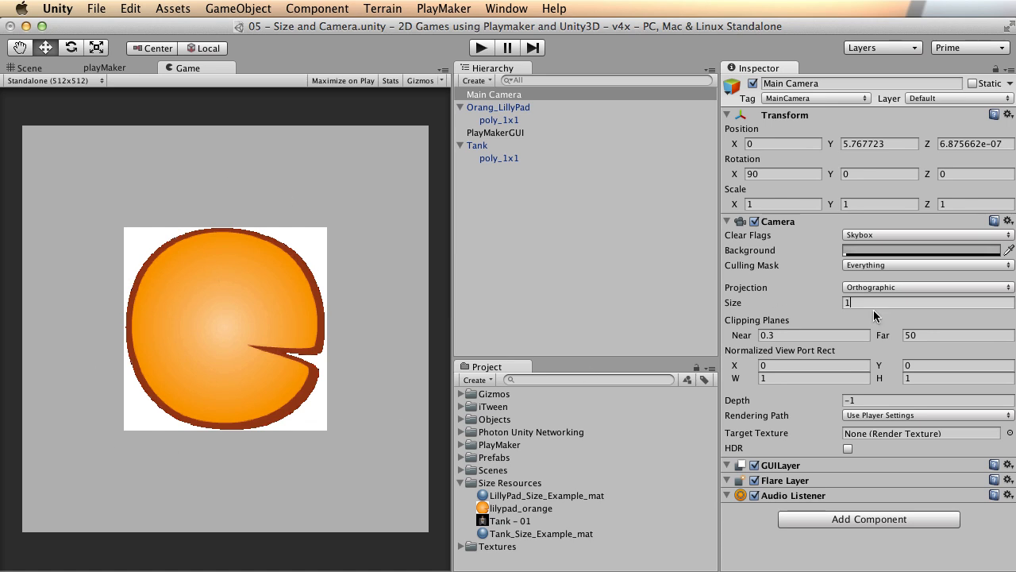
Try an orthographic size of .5 on the Main Camera, and return it to 1.
{"action": "left_click", "coordinate": [795, 301]}
{"action": "type", "text": ".5"}
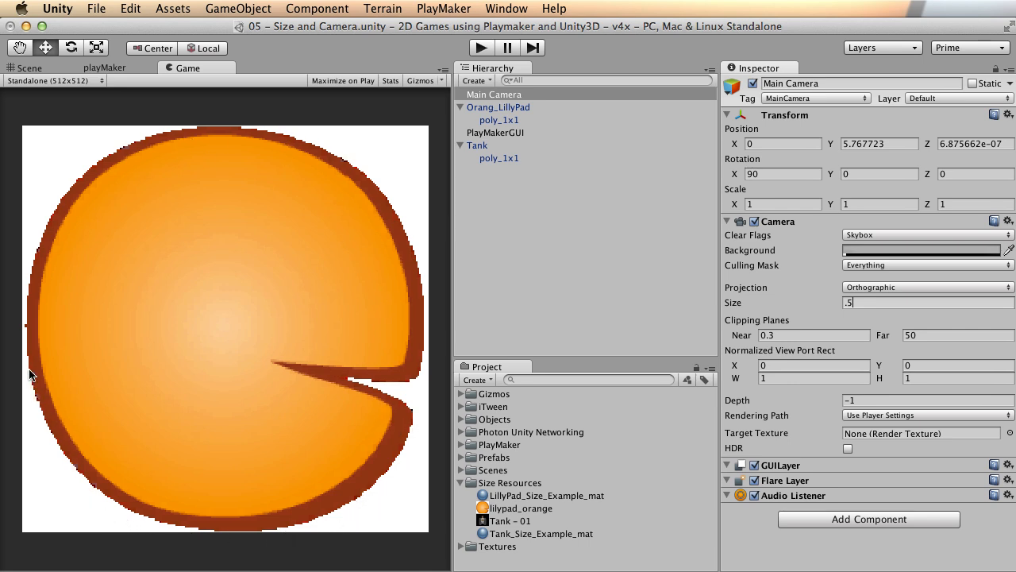
{"action": "left_click_drag", "start_coordinate": [862, 303], "coordinate": [790, 300]}
{"action": "type", "text": "1"}
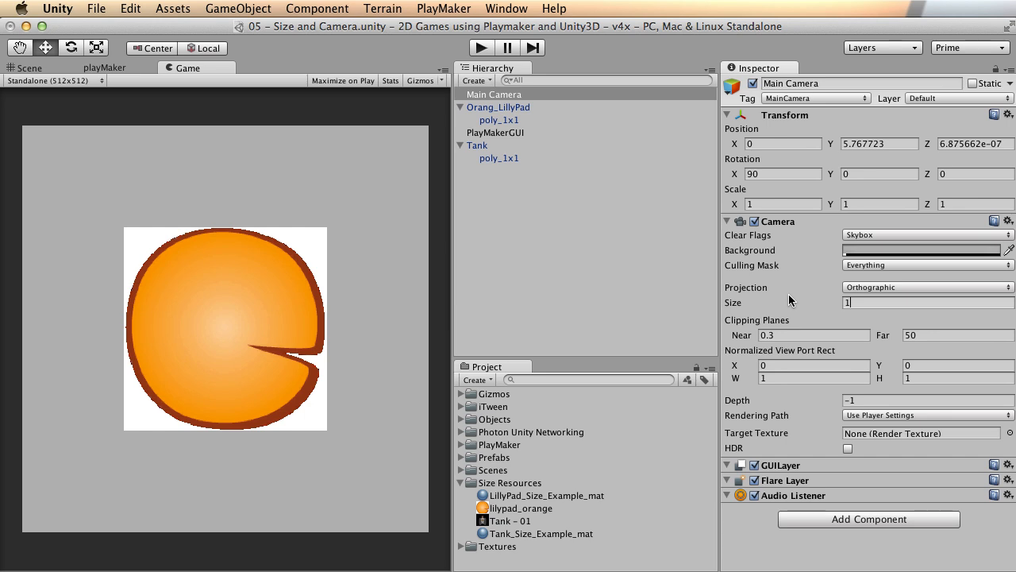
{"action": "key", "text": "Return"}
Change the shader of the LillyPad_Size_Example_mat material to Unlit/Transparent.
{"action": "left_click", "coordinate": [537, 532]}
{"action": "left_click", "coordinate": [548, 496]}
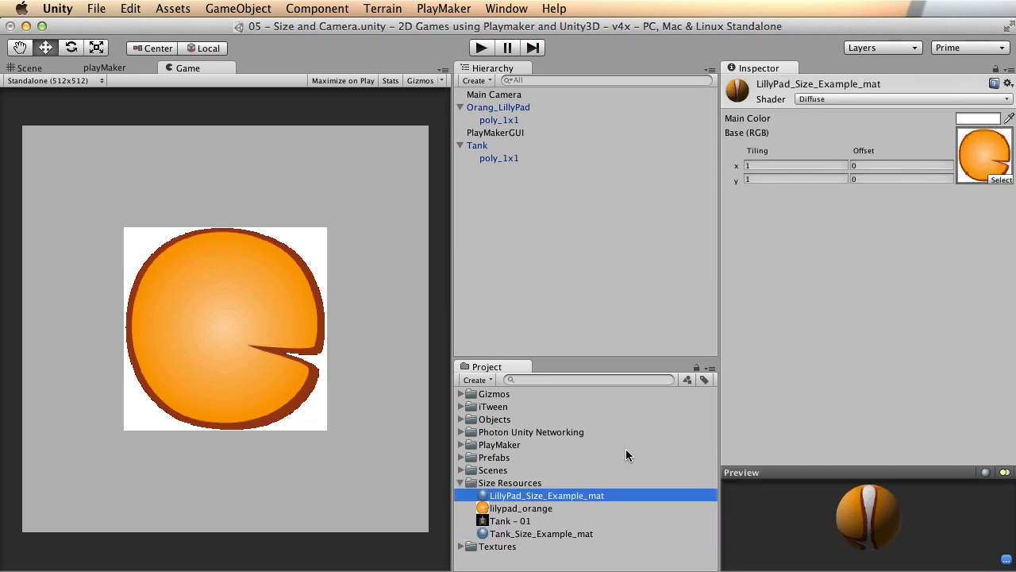
{"action": "left_click", "coordinate": [878, 96]}
{"action": "left_click", "coordinate": [1015, 356]}
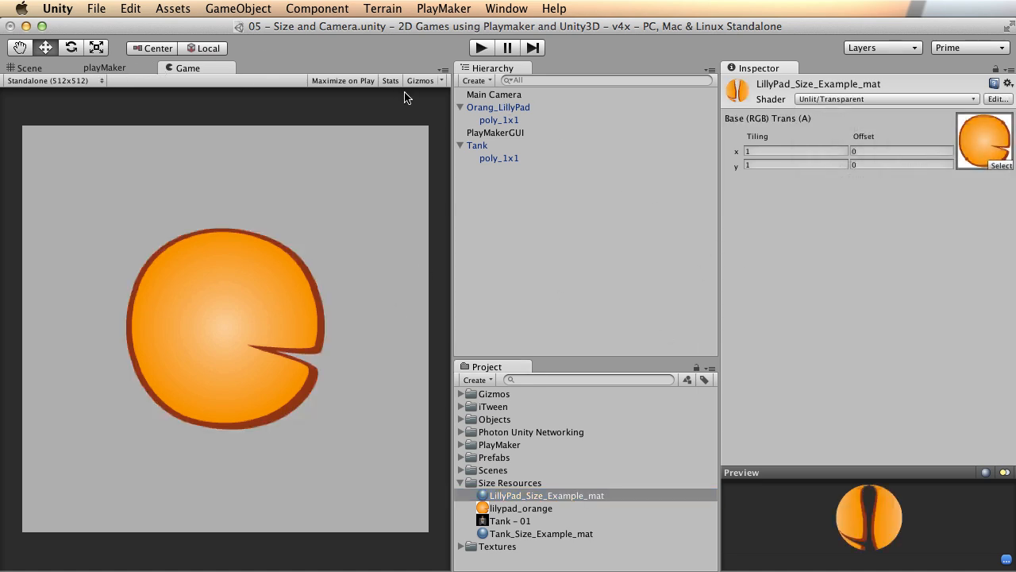
Reduce the lilypad_orange texture's Max Size to 128 and apply the import settings.
{"action": "left_click", "coordinate": [495, 94]}
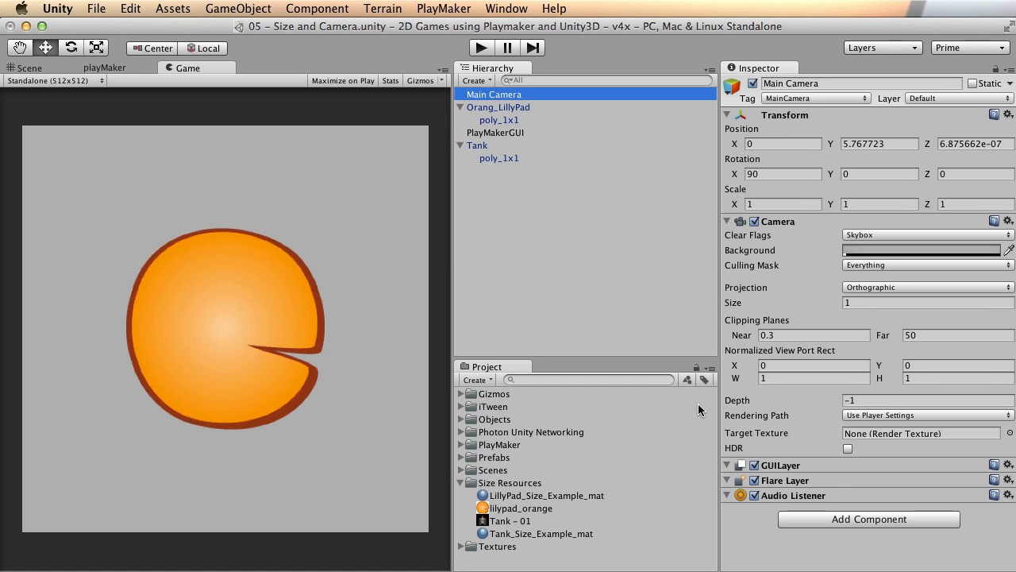
{"action": "left_click", "coordinate": [516, 508]}
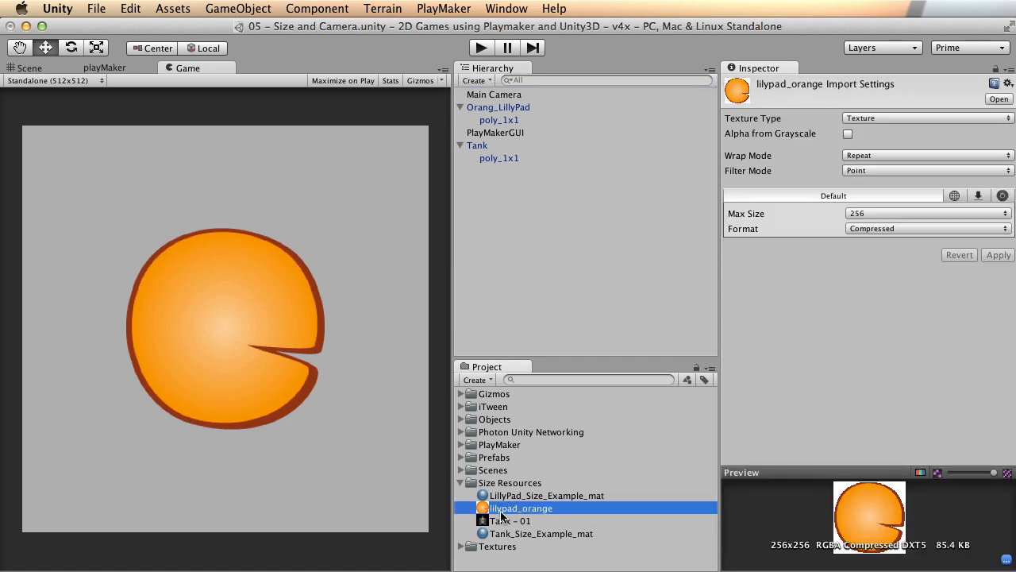
{"action": "left_click", "coordinate": [878, 215]}
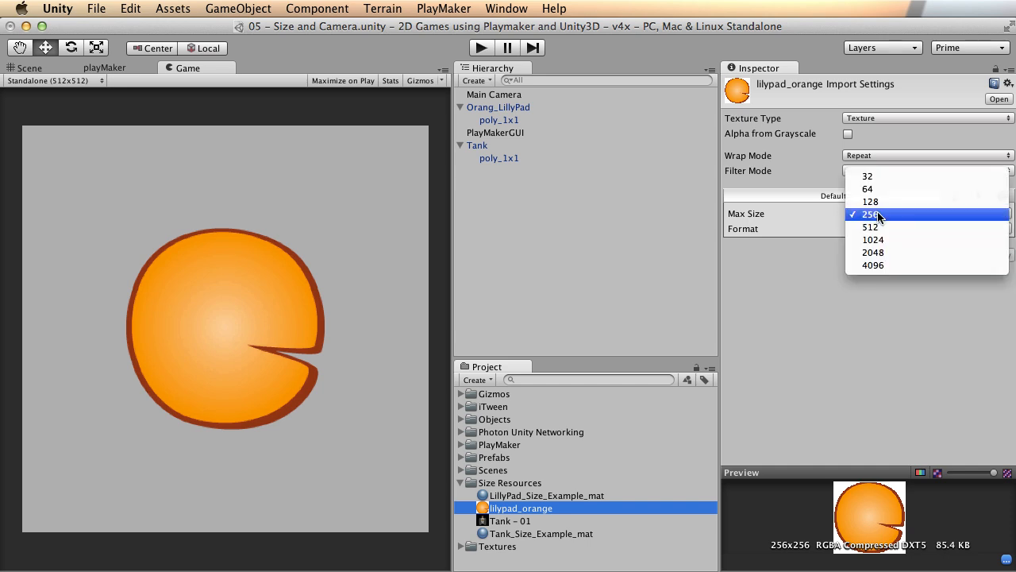
{"action": "left_click", "coordinate": [686, 315]}
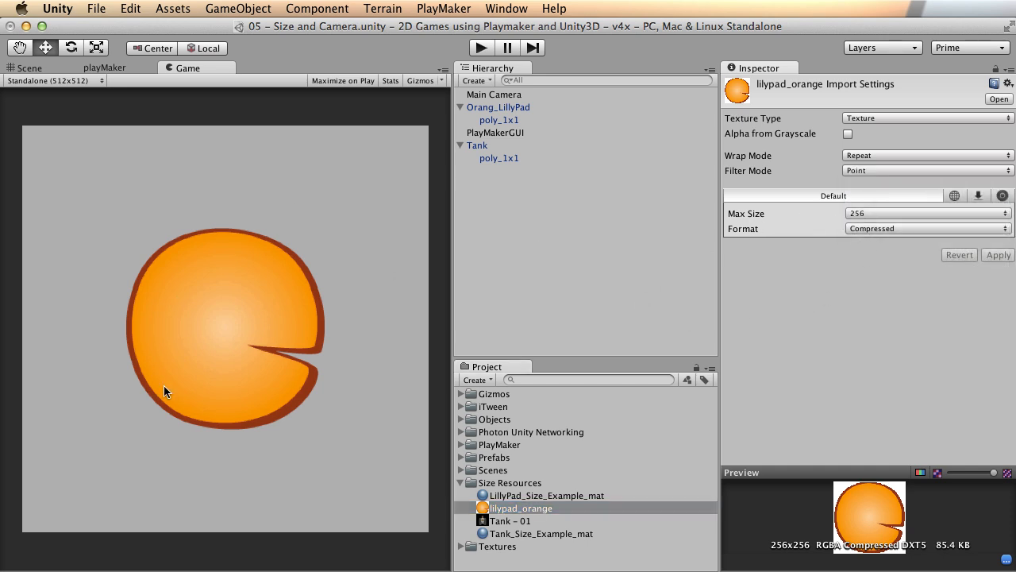
{"action": "left_click", "coordinate": [891, 217]}
{"action": "left_click", "coordinate": [893, 200]}
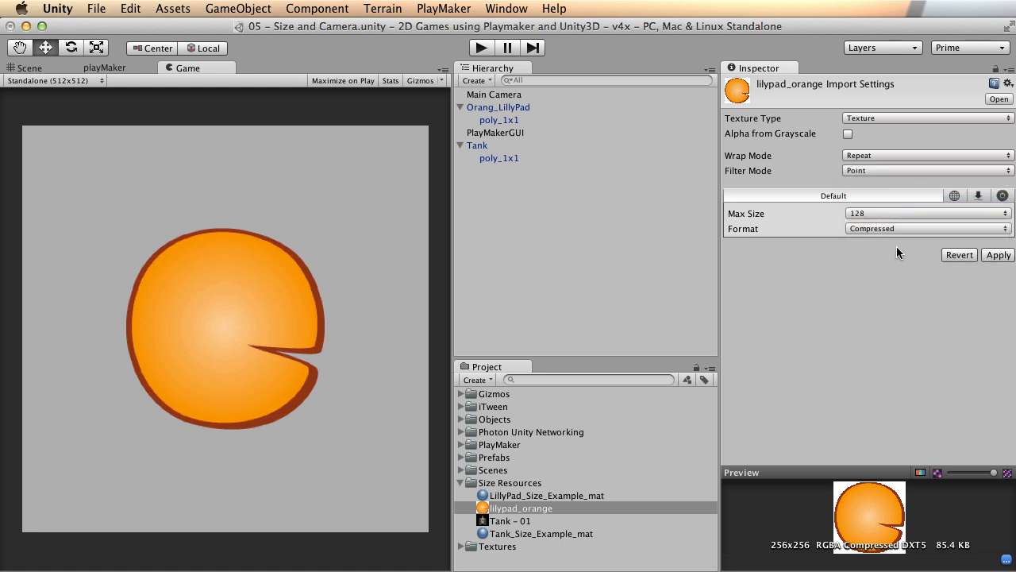
{"action": "left_click", "coordinate": [1010, 256]}
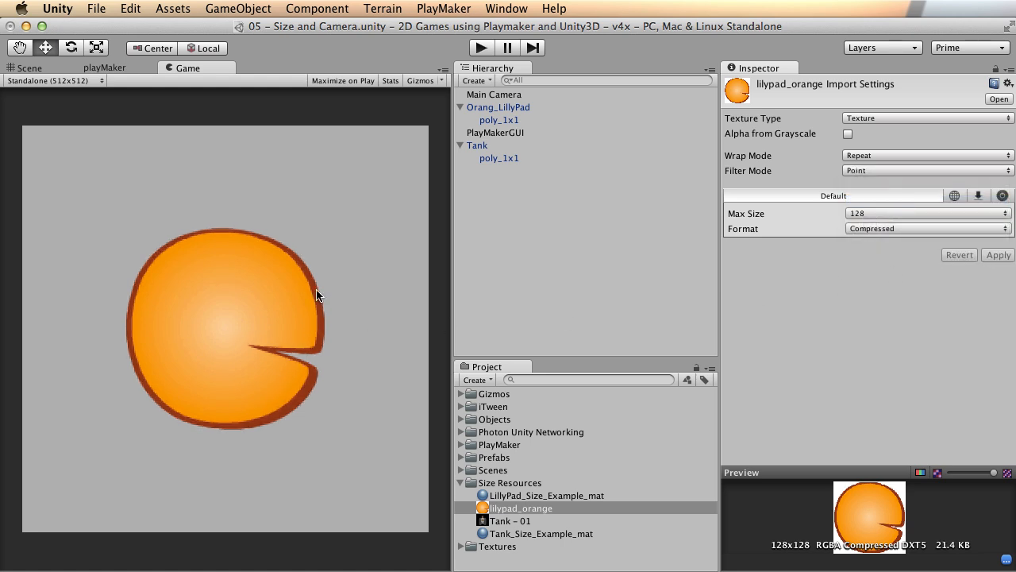
Lower the lilypad_orange texture's Max Size to 64 and after that to 32, applying each setting.
{"action": "left_click", "coordinate": [878, 210]}
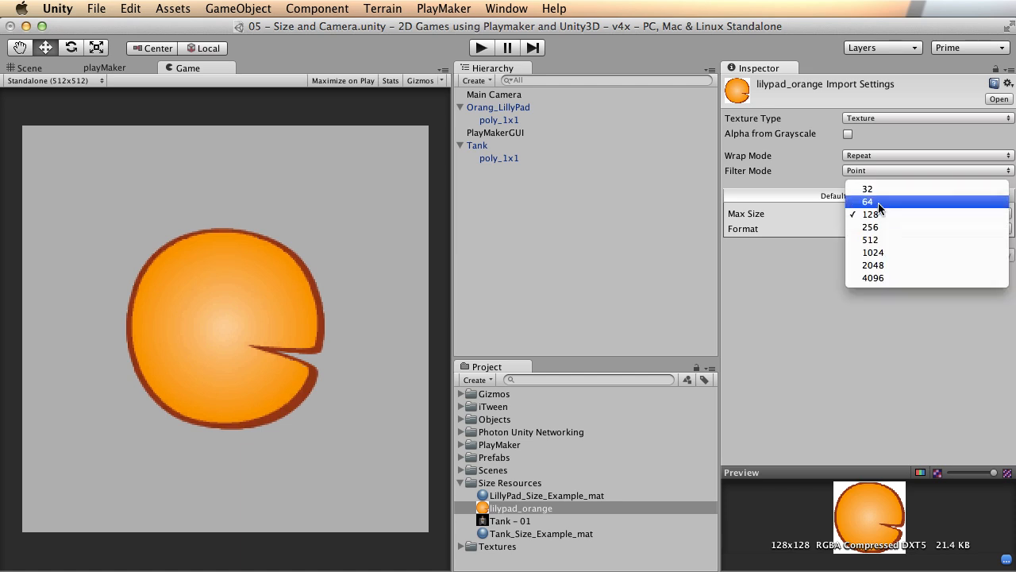
{"action": "left_click", "coordinate": [879, 203]}
{"action": "left_click", "coordinate": [997, 256]}
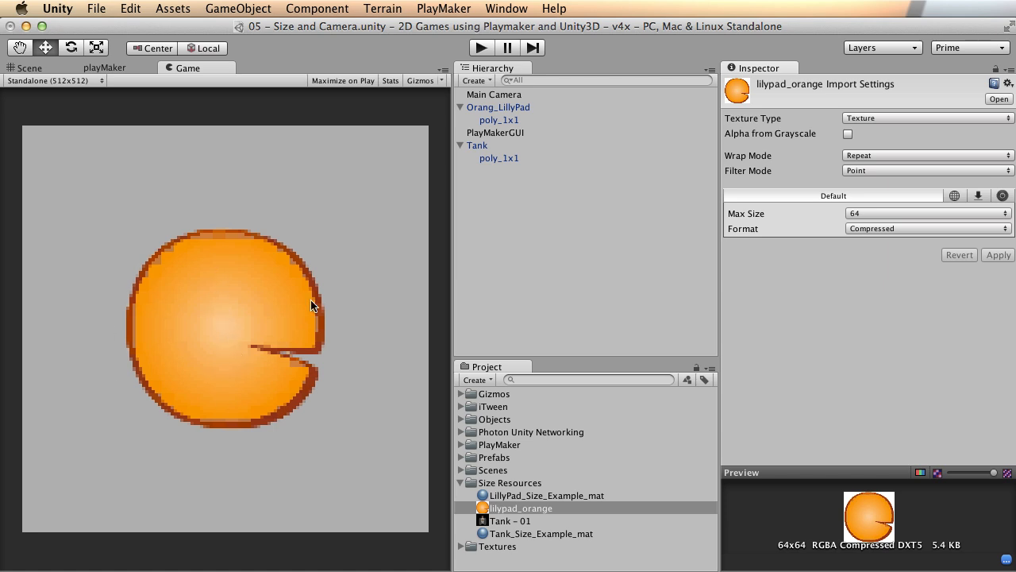
{"action": "left_click", "coordinate": [882, 213]}
{"action": "left_click", "coordinate": [886, 201]}
{"action": "left_click", "coordinate": [986, 255]}
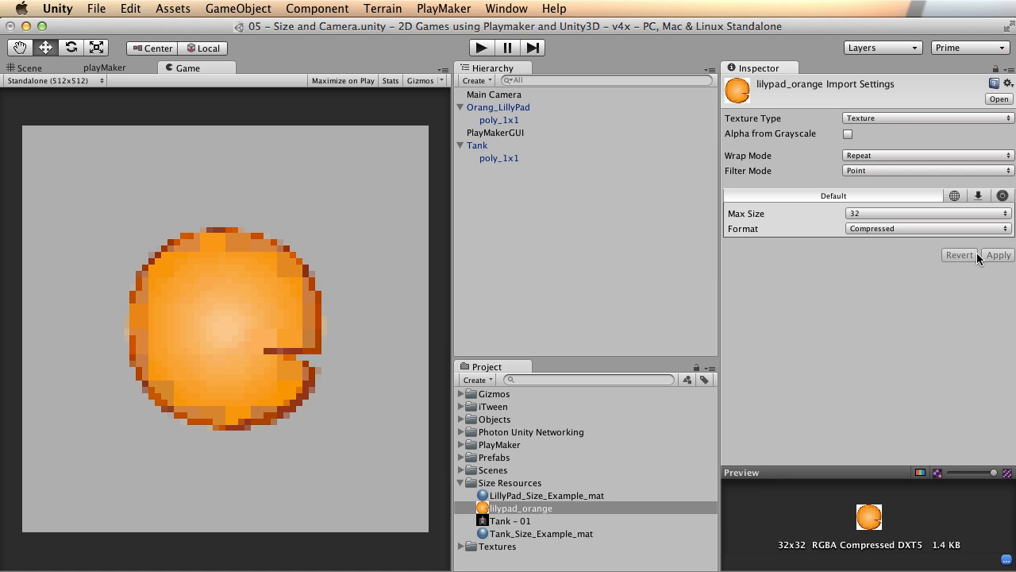
Set the lilypad_orange texture's Max Size back to 256 and apply it.
{"action": "left_click", "coordinate": [893, 215]}
{"action": "left_click", "coordinate": [902, 250]}
{"action": "left_click", "coordinate": [998, 255]}
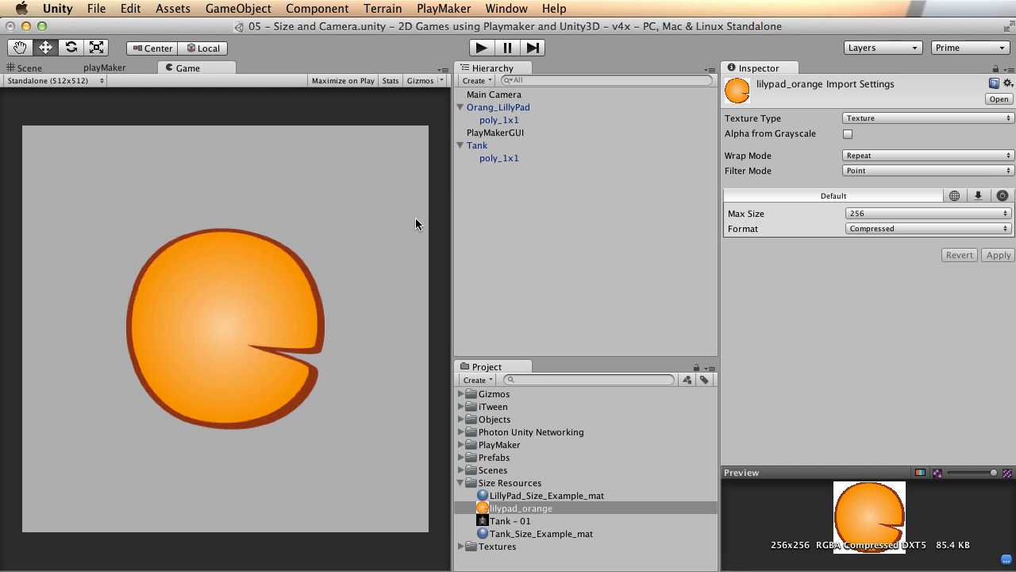
Compare the orange lily pad and the Tank side by side from above in the scene view.
{"action": "left_click", "coordinate": [29, 68]}
{"action": "right_click_drag", "start_coordinate": [351, 340], "coordinate": [4, 319], "text": "alt"}
{"action": "right_click_drag", "start_coordinate": [133, 308], "coordinate": [235, 315], "text": "alt"}
{"action": "middle_click_drag", "start_coordinate": [235, 316], "coordinate": [231, 368], "text": "alt"}
{"action": "middle_click_drag", "start_coordinate": [291, 420], "coordinate": [333, 402]}
{"action": "left_click_drag", "start_coordinate": [341, 344], "coordinate": [318, 340], "text": "alt"}
{"action": "right_click_drag", "start_coordinate": [317, 340], "coordinate": [328, 378], "text": "alt"}
{"action": "middle_click_drag", "start_coordinate": [328, 379], "coordinate": [339, 369]}
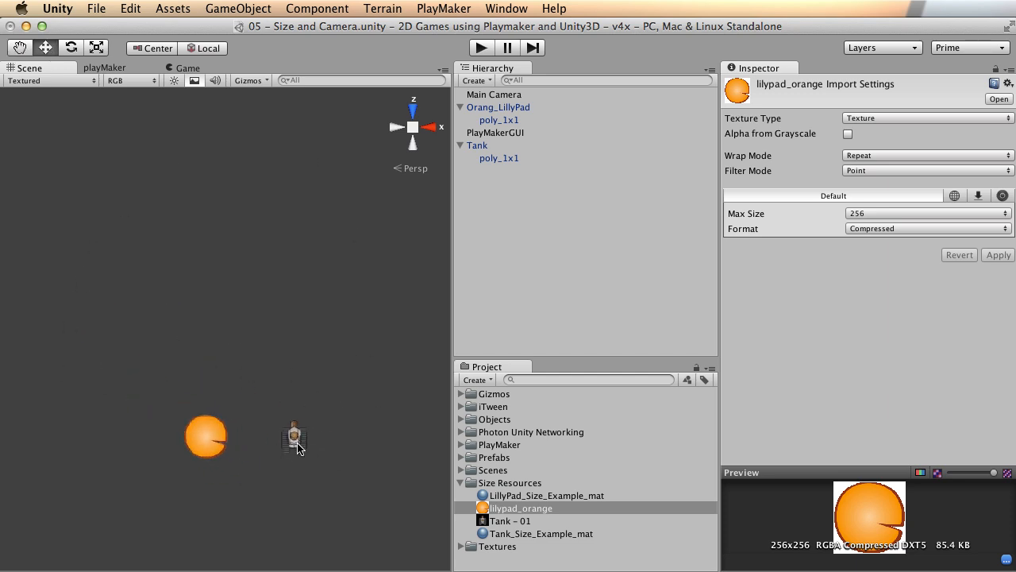
{"action": "left_click", "coordinate": [299, 439]}
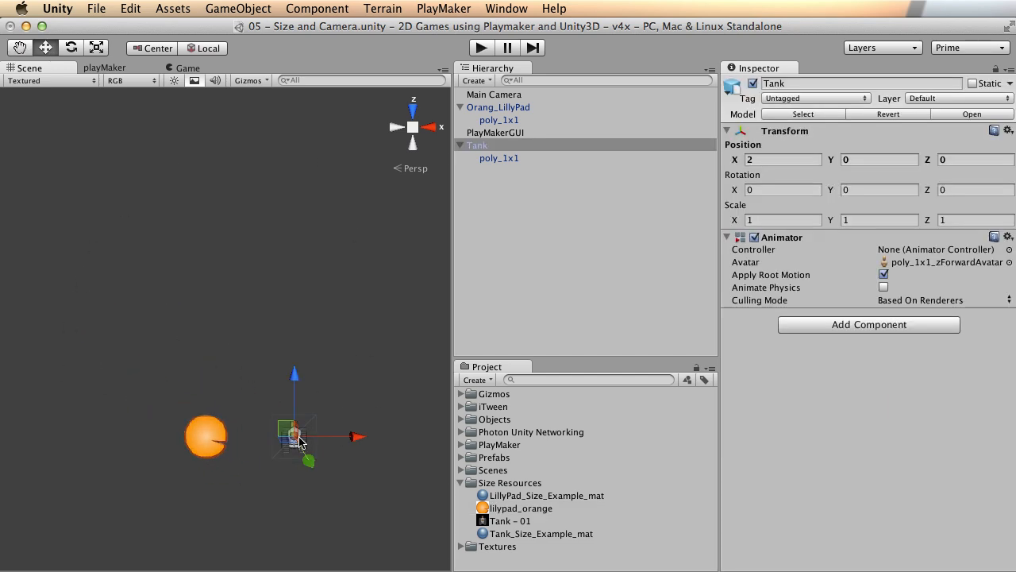
{"action": "left_click", "coordinate": [369, 323]}
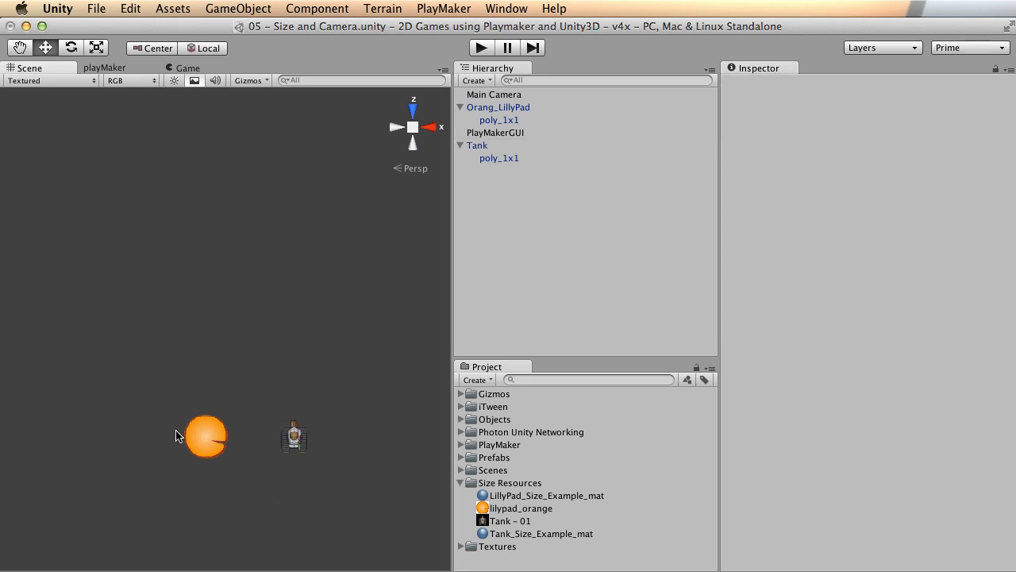
{"action": "right_click_drag", "start_coordinate": [201, 358], "coordinate": [271, 335], "text": "alt"}
Return to the game view and try Main Camera orthographic sizes of 2, 4 and 6.
{"action": "left_click", "coordinate": [188, 69]}
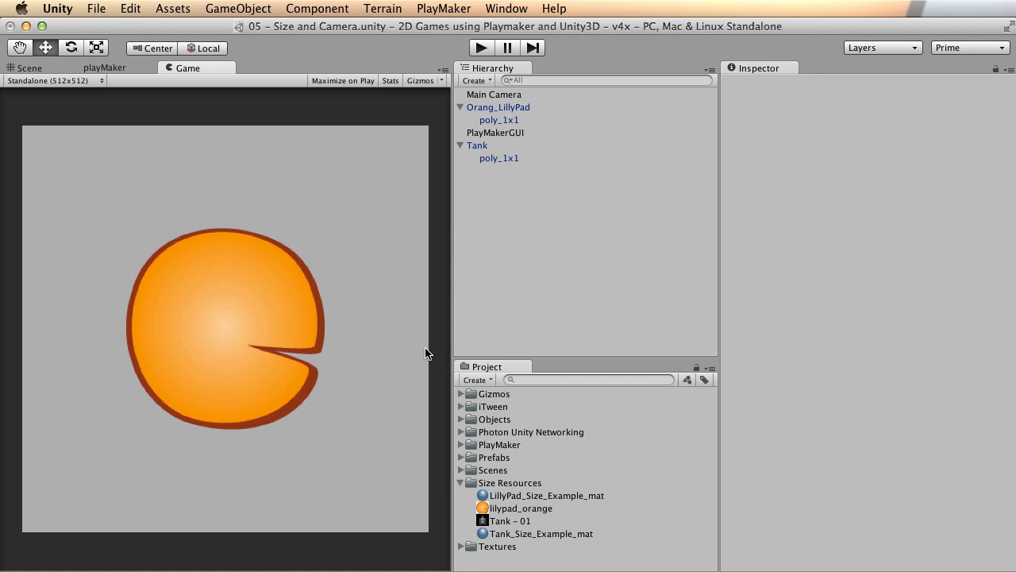
{"action": "left_click", "coordinate": [516, 97]}
{"action": "left_click", "coordinate": [866, 301]}
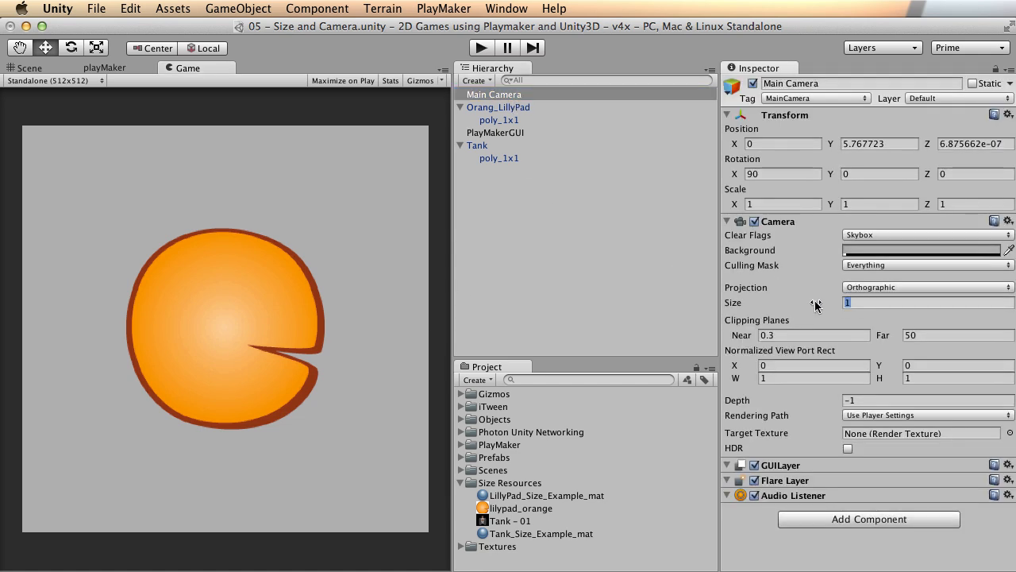
{"action": "type", "text": "2"}
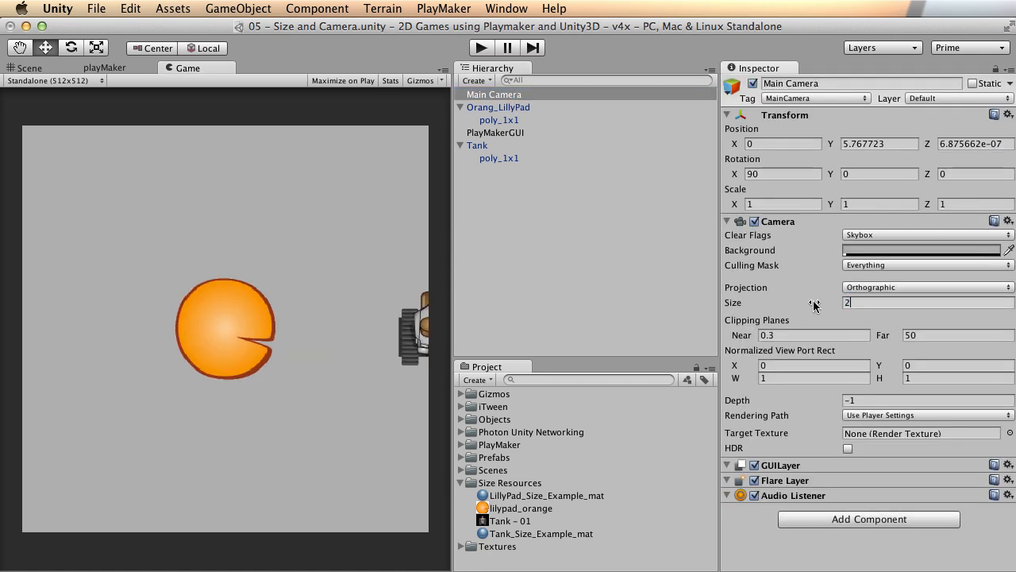
{"action": "key", "text": "BackSpace"}
{"action": "type", "text": "4"}
{"action": "key", "text": "BackSpace"}
{"action": "type", "text": "6"}
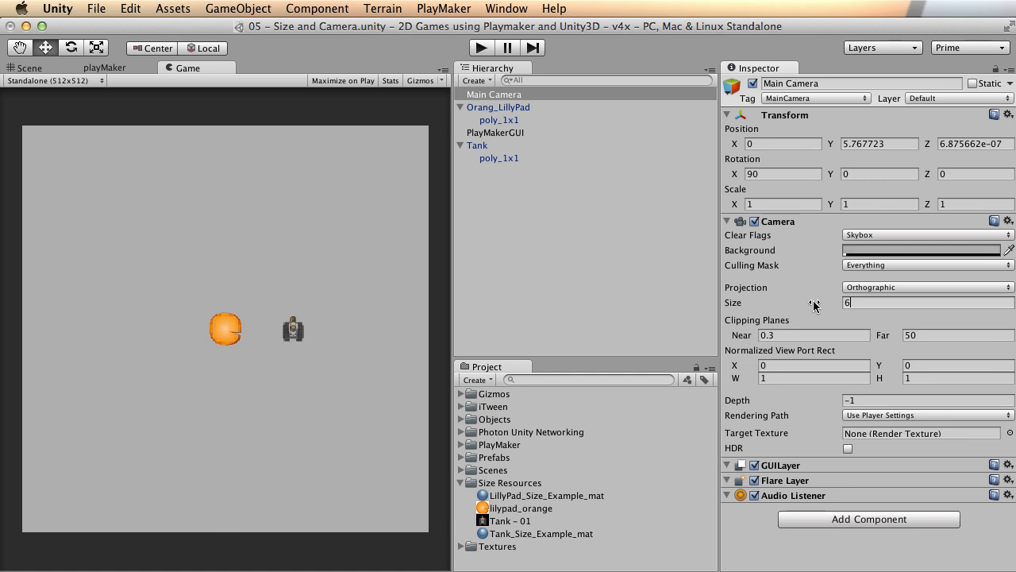
Reduce the Main Camera's orthographic size to 4, and after that to 1.
{"action": "key", "text": "BackSpace"}
{"action": "type", "text": "4"}
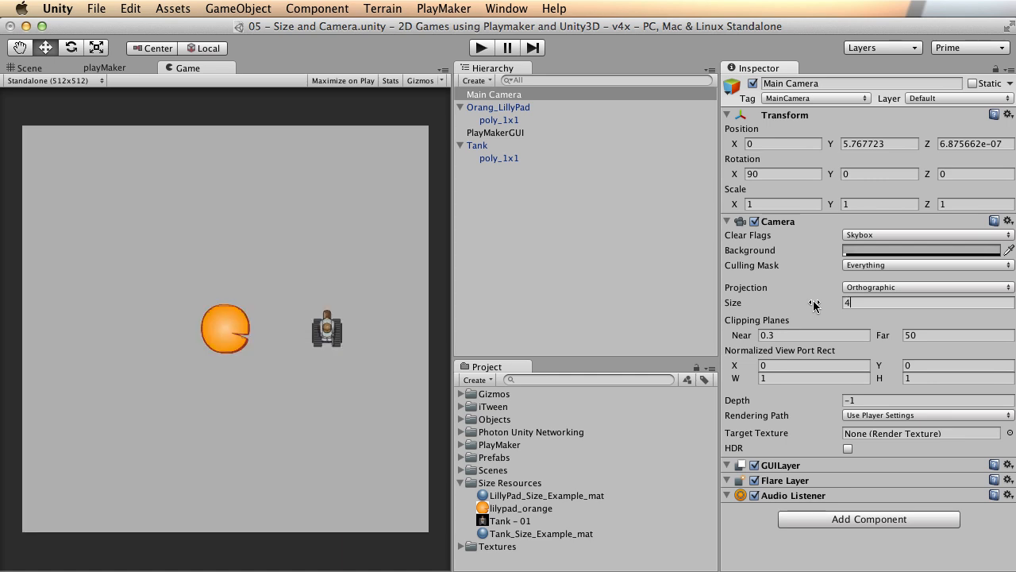
{"action": "key", "text": "BackSpace"}
{"action": "type", "text": "1"}
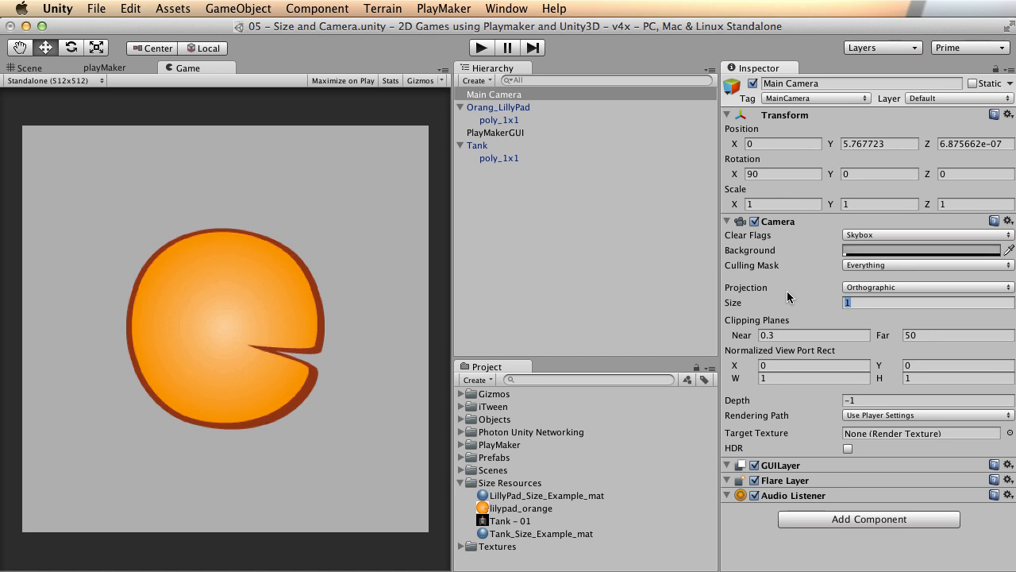
Increase the Main Camera's orthographic size to 2, and after that to 4.
{"action": "type", "text": "2"}
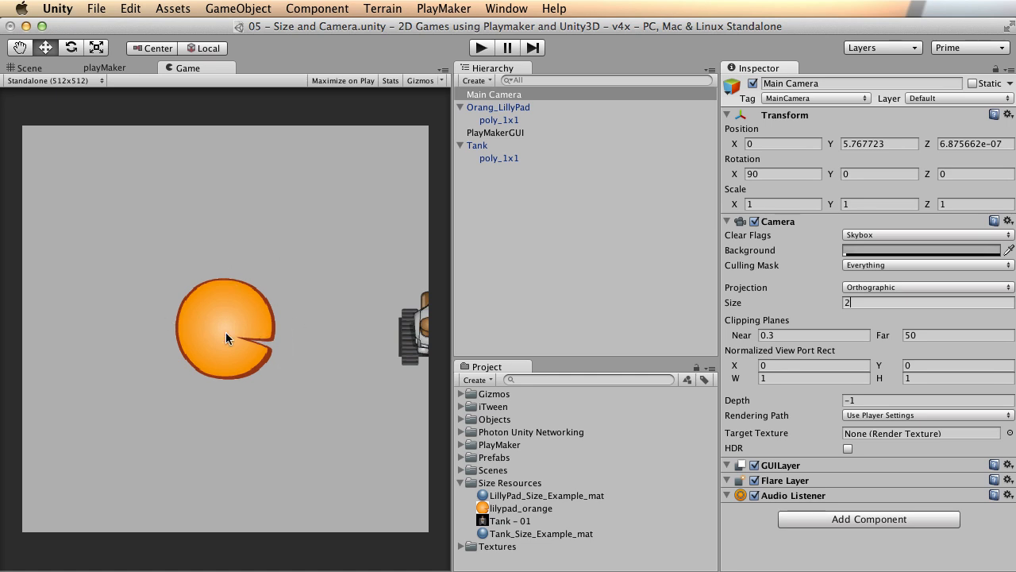
{"action": "left_click", "coordinate": [855, 301]}
{"action": "type", "text": "4"}
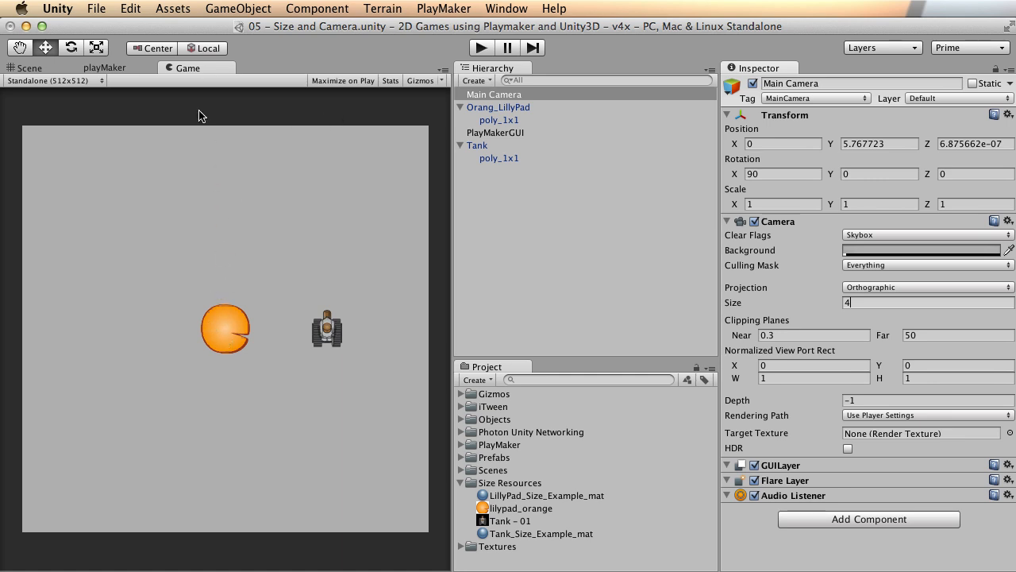
{"action": "left_click", "coordinate": [801, 306]}
With the camera zoomed out, reduce the lilypad_orange texture's Max Size to 128 and after that to 64, applying each setting.
{"action": "left_click", "coordinate": [514, 508]}
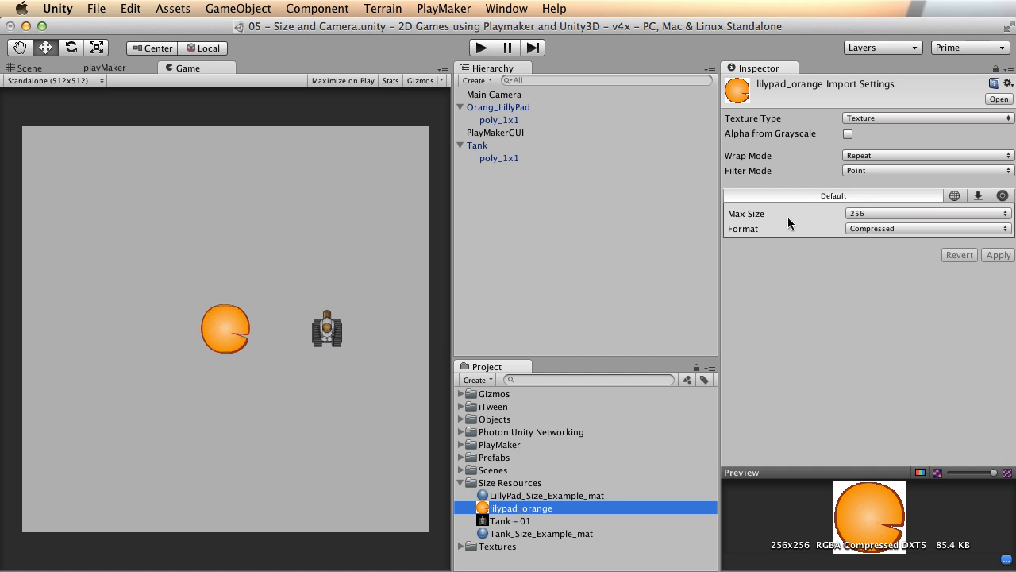
{"action": "left_click", "coordinate": [921, 213]}
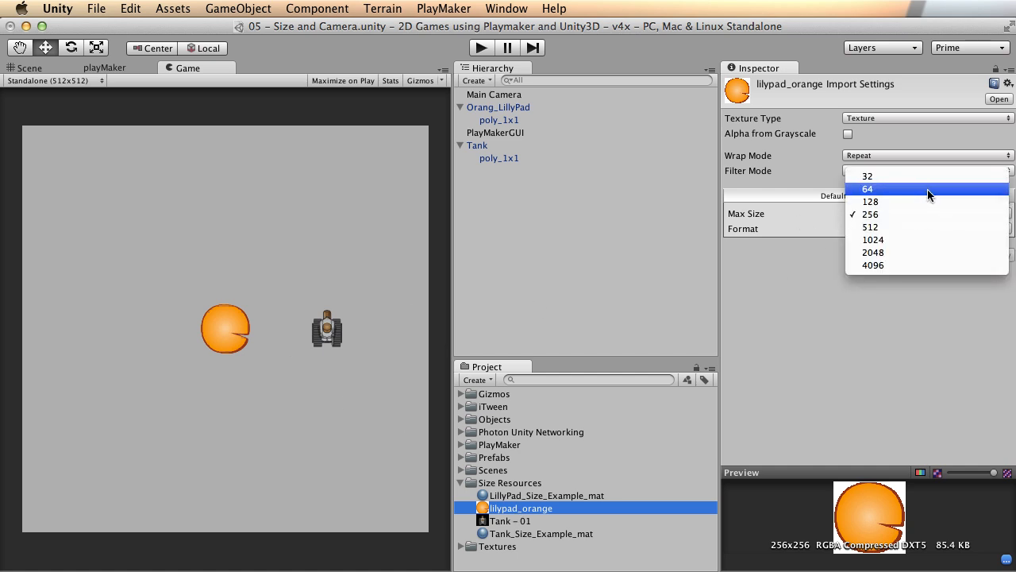
{"action": "left_click", "coordinate": [928, 202]}
{"action": "left_click", "coordinate": [993, 255]}
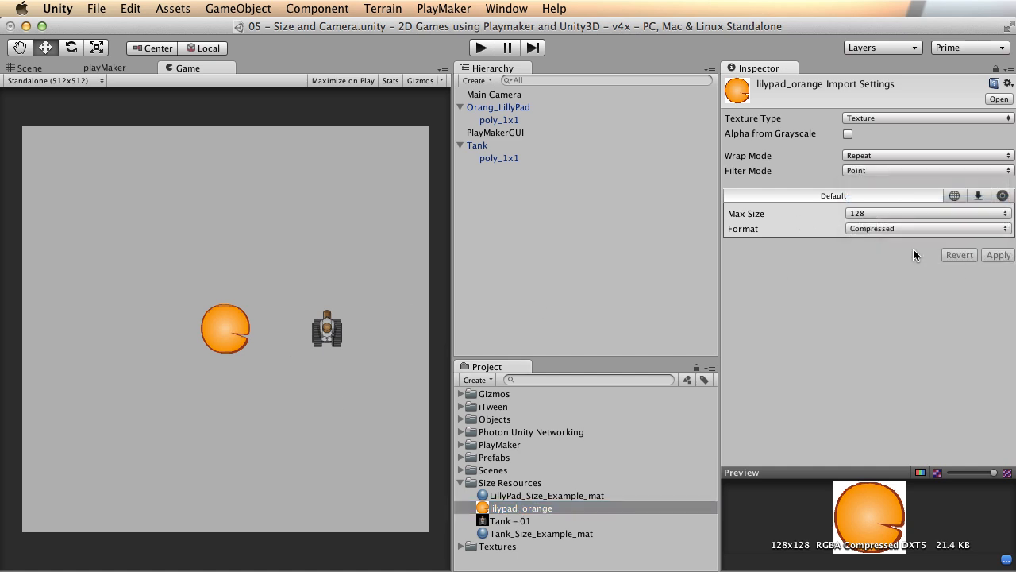
{"action": "left_click", "coordinate": [874, 213]}
{"action": "left_click", "coordinate": [868, 202]}
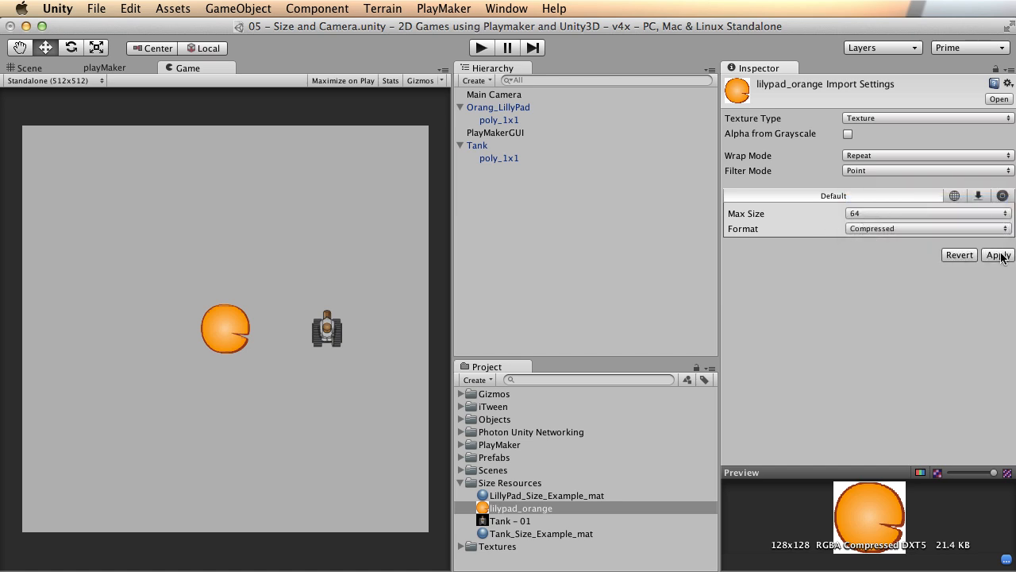
{"action": "left_click", "coordinate": [997, 254]}
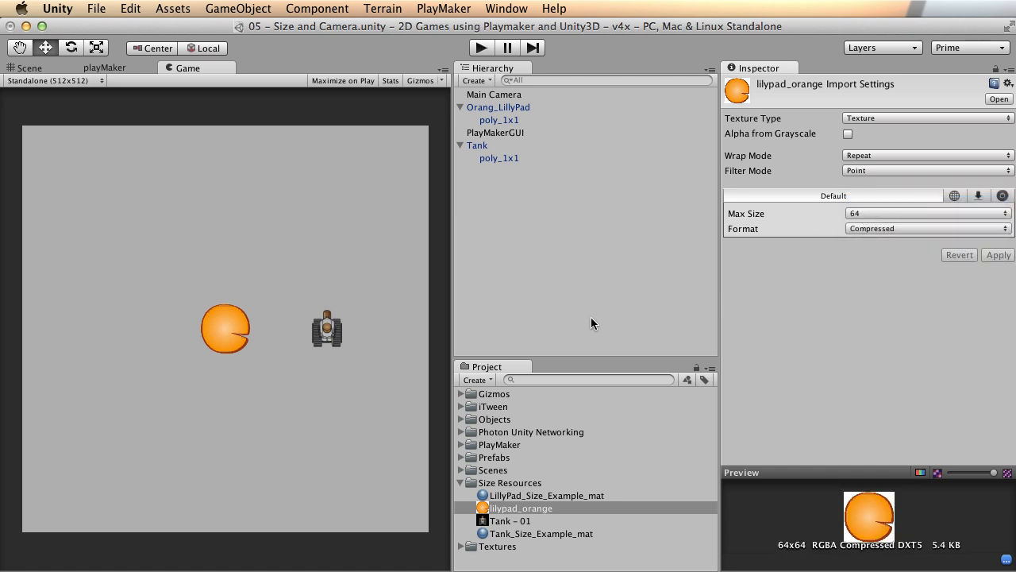
Restore the lilypad_orange texture's Max Size to 256 and apply the change.
{"action": "left_click", "coordinate": [886, 211]}
{"action": "left_click", "coordinate": [897, 241]}
{"action": "left_click", "coordinate": [999, 254]}
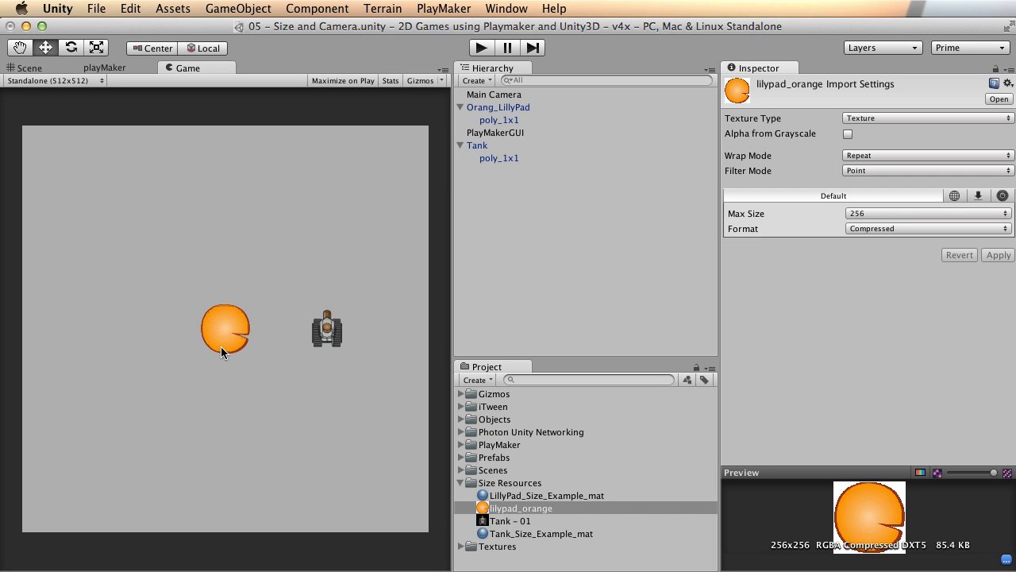
Compare the Orang_LillyPad and Tank objects with their poly_1x1 children, checking each one's transform, mesh and material settings.
{"action": "left_click", "coordinate": [498, 145]}
{"action": "left_click", "coordinate": [498, 120]}
{"action": "left_click", "coordinate": [497, 108]}
{"action": "left_click", "coordinate": [498, 120]}
{"action": "left_click", "coordinate": [499, 146]}
{"action": "left_click", "coordinate": [499, 158]}
{"action": "left_click", "coordinate": [497, 145]}
{"action": "left_click", "coordinate": [498, 159]}
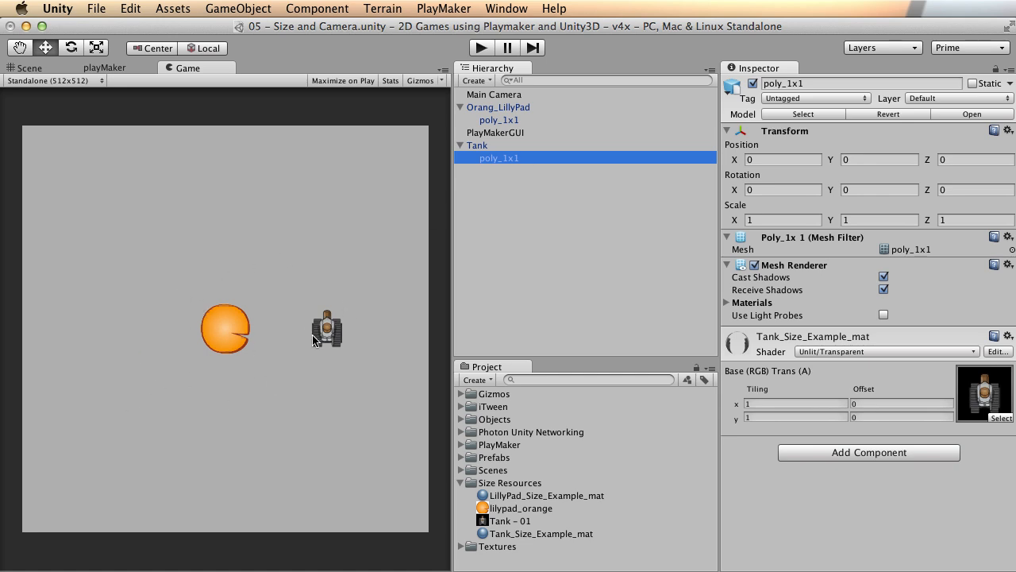
Set the Main Camera's orthographic size to 1, raise it to 2, and return it to 1.
{"action": "left_click", "coordinate": [493, 95]}
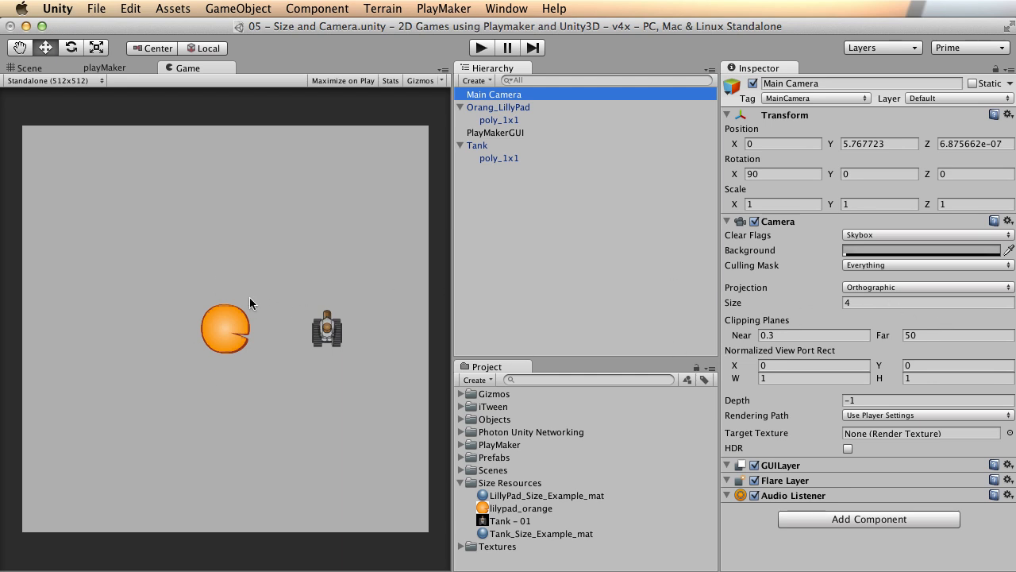
{"action": "left_click", "coordinate": [858, 302]}
{"action": "type", "text": "1"}
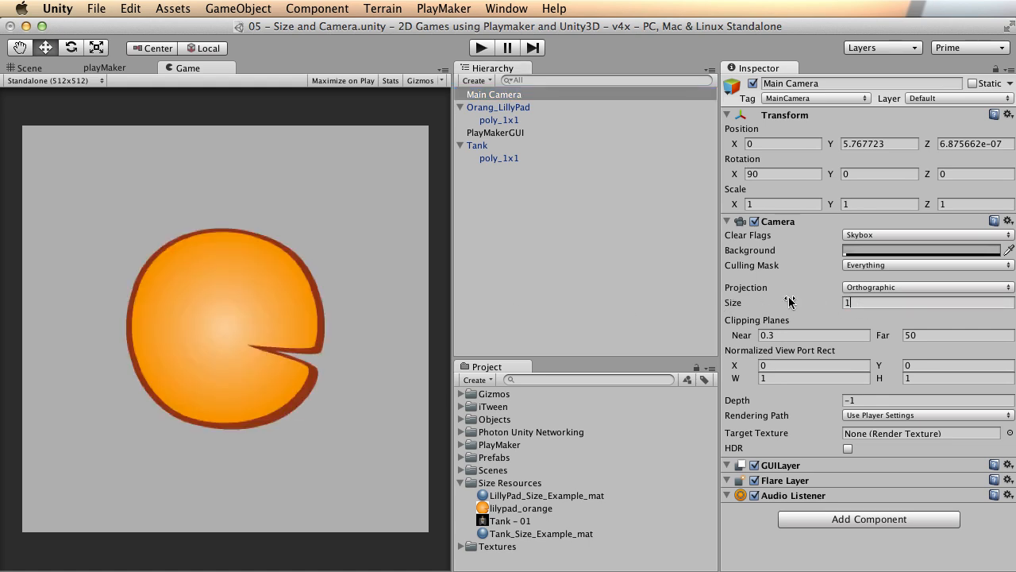
{"action": "left_click_drag", "start_coordinate": [869, 302], "coordinate": [824, 301]}
{"action": "type", "text": "2"}
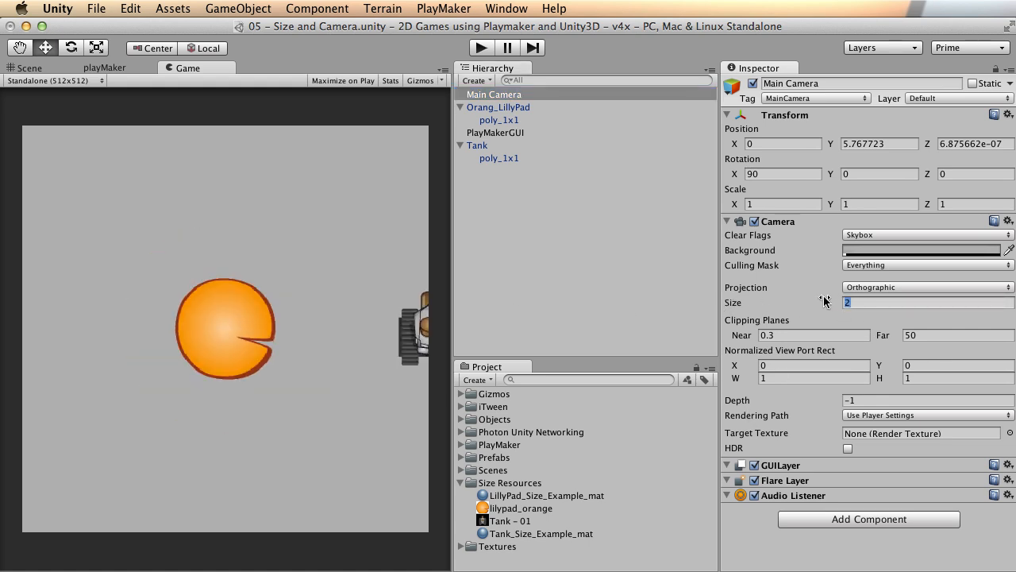
{"action": "type", "text": "1"}
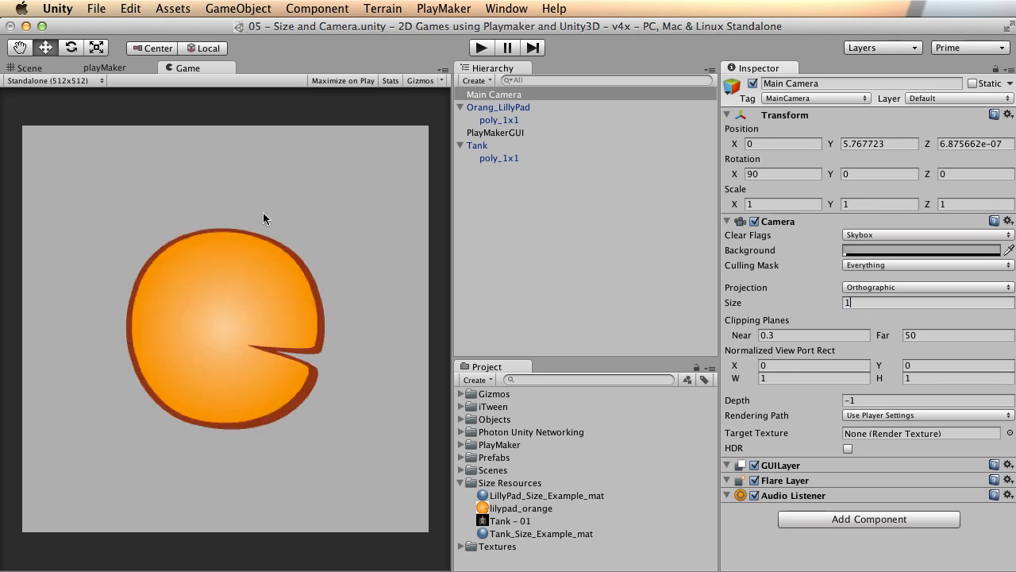
Alternate the Main Camera's orthographic size between 4 and 1 twice, ending at 1.
{"action": "left_click_drag", "start_coordinate": [868, 300], "coordinate": [760, 298]}
{"action": "type", "text": "4"}
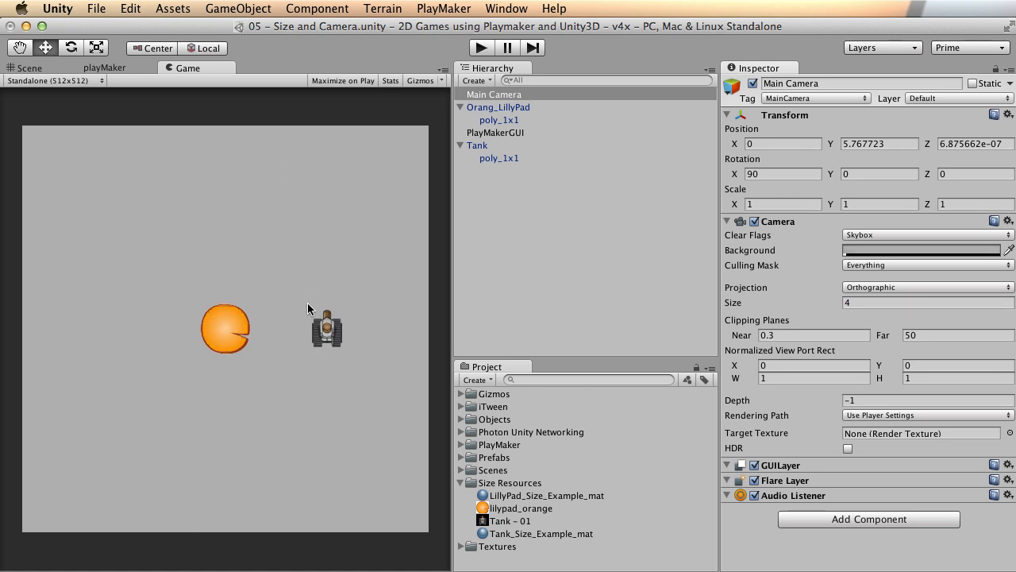
{"action": "left_click_drag", "start_coordinate": [791, 306], "coordinate": [771, 302]}
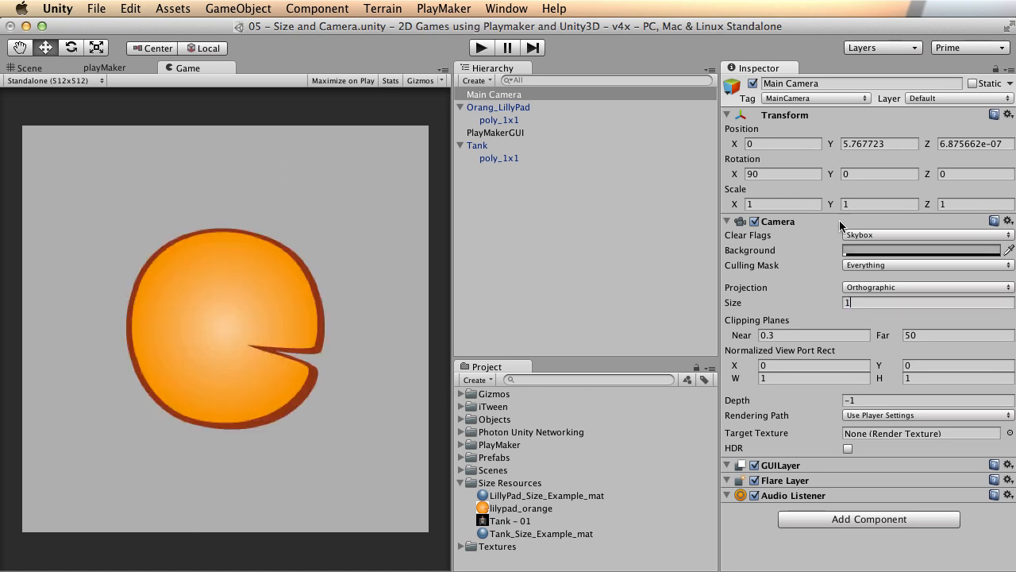
{"action": "left_click_drag", "start_coordinate": [869, 299], "coordinate": [791, 302]}
{"action": "type", "text": "4"}
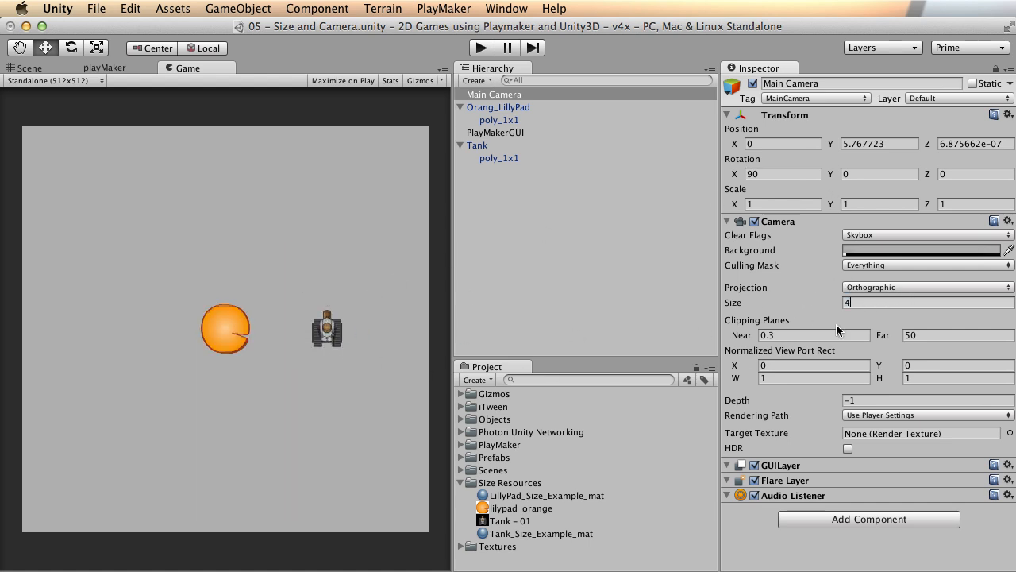
{"action": "left_click_drag", "start_coordinate": [859, 302], "coordinate": [844, 302]}
{"action": "type", "text": "1"}
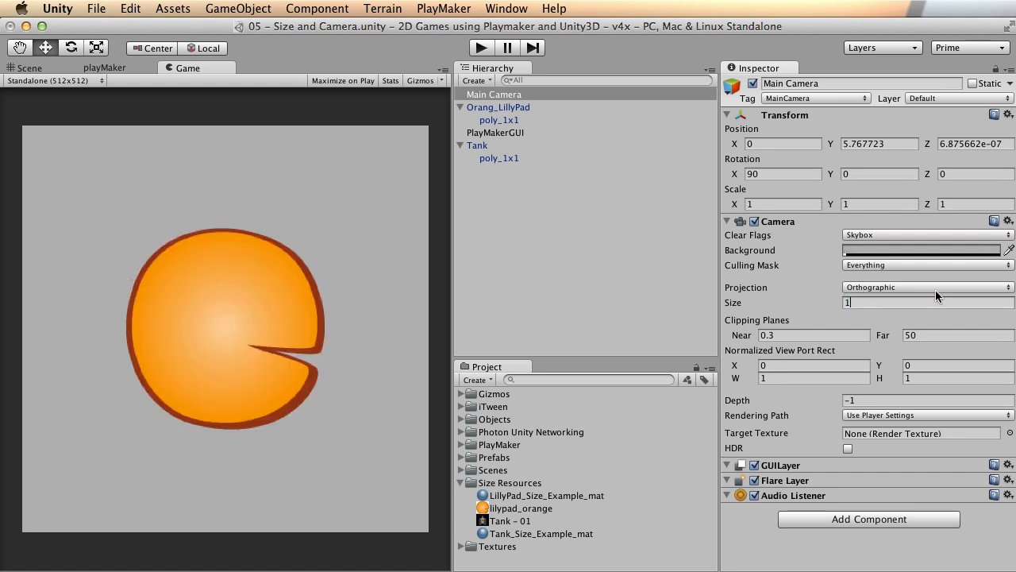
Examine the Main Camera's view volume from an angle in the Scene view, and return to the Game view.
{"action": "left_click", "coordinate": [53, 69]}
{"action": "left_click_drag", "start_coordinate": [270, 359], "coordinate": [328, 563], "text": "alt"}
{"action": "left_click_drag", "start_coordinate": [336, 257], "coordinate": [376, 465], "text": "alt"}
{"action": "right_click_drag", "start_coordinate": [376, 465], "coordinate": [523, 295], "text": "alt"}
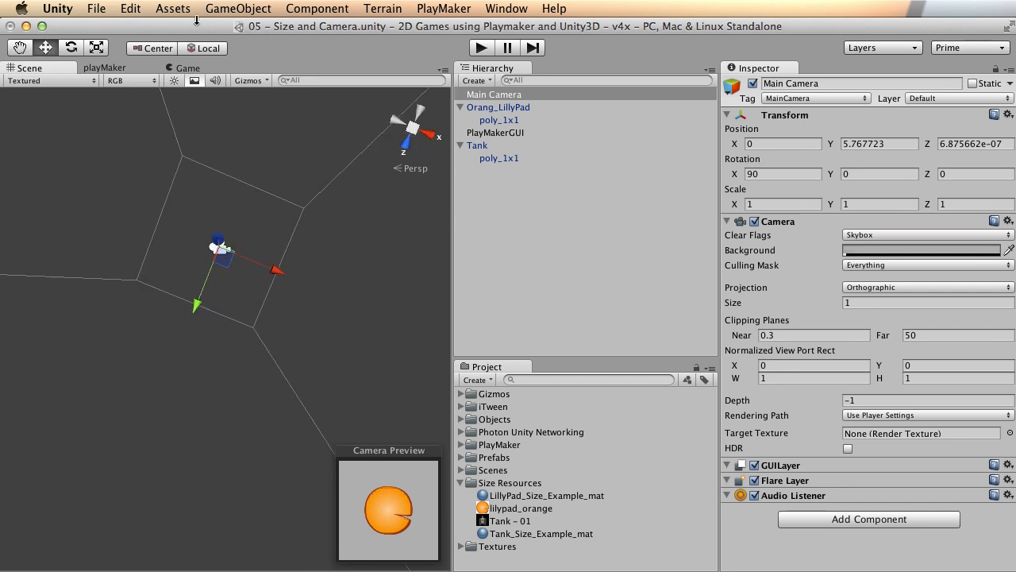
{"action": "left_click", "coordinate": [201, 67]}
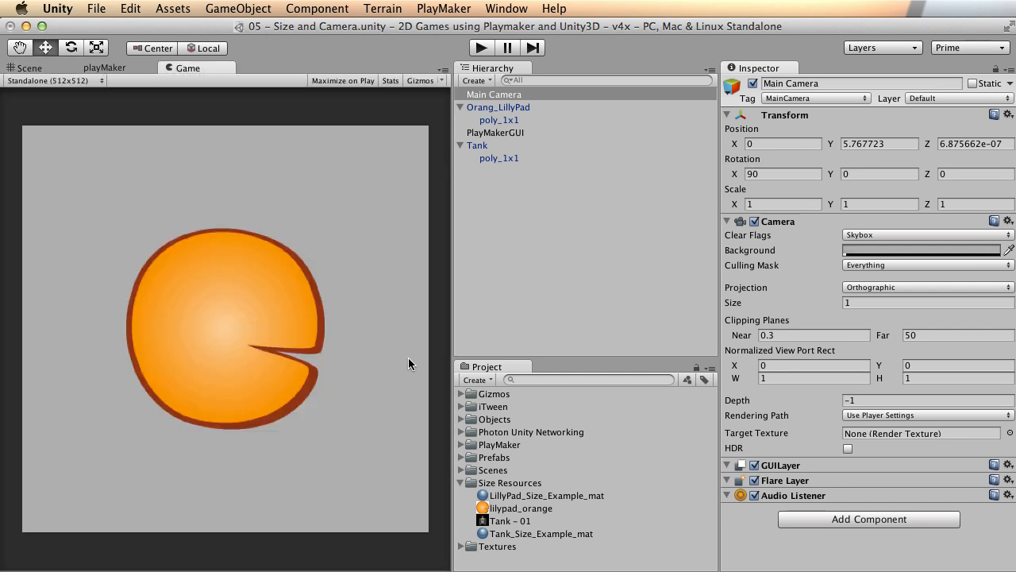